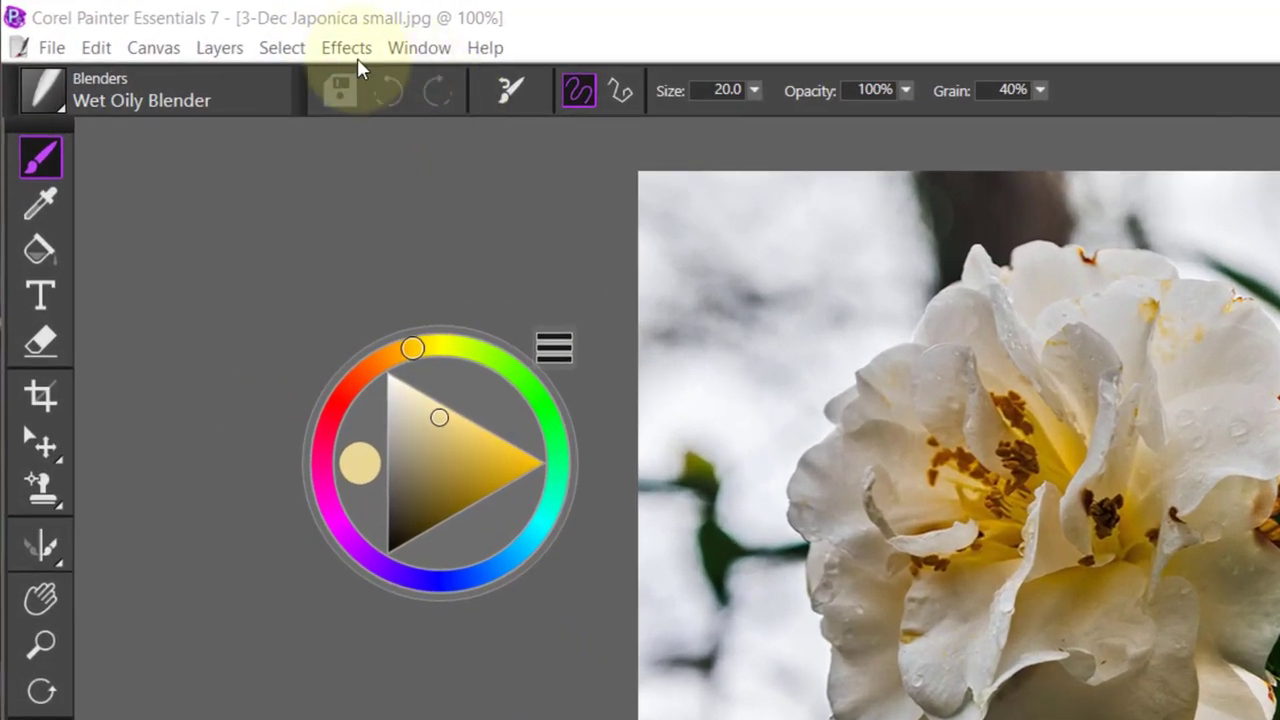
Preview the Surface Control Sketch effect on the camellia at Sensitivity 3.05 and Smoothing 3.11.
click(352, 50)
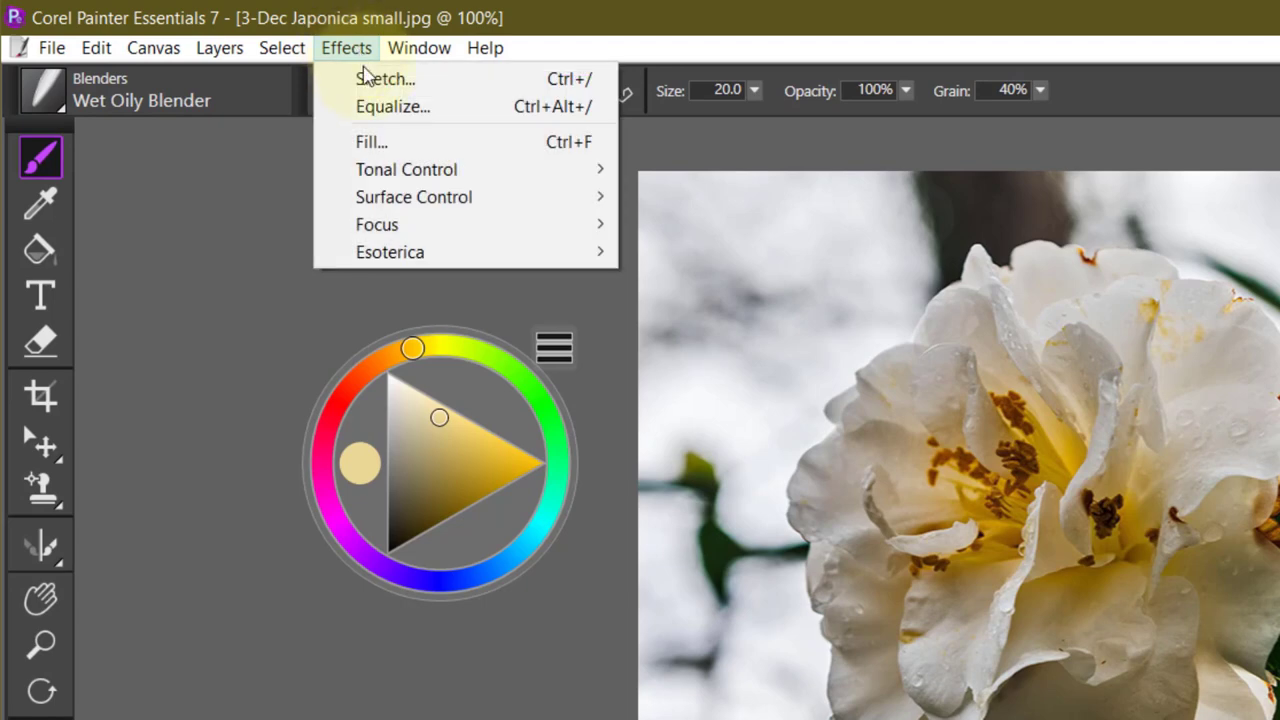
mouse_move(395, 208)
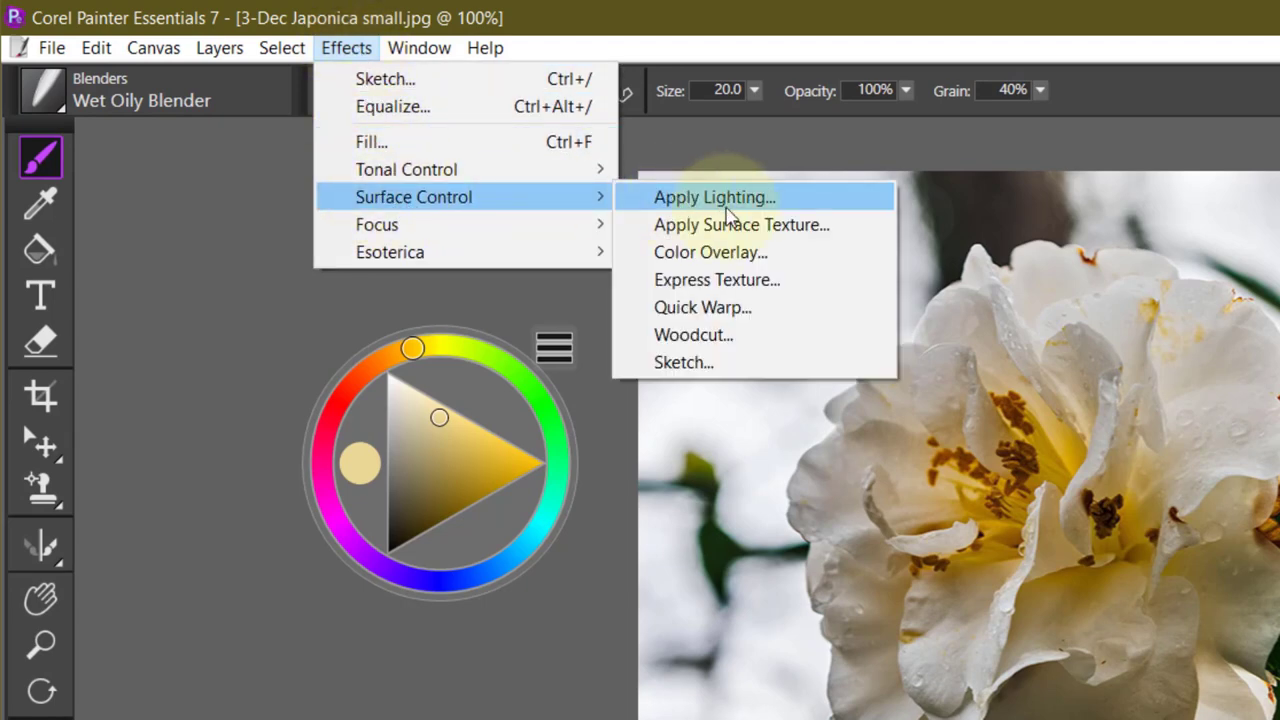
click(657, 365)
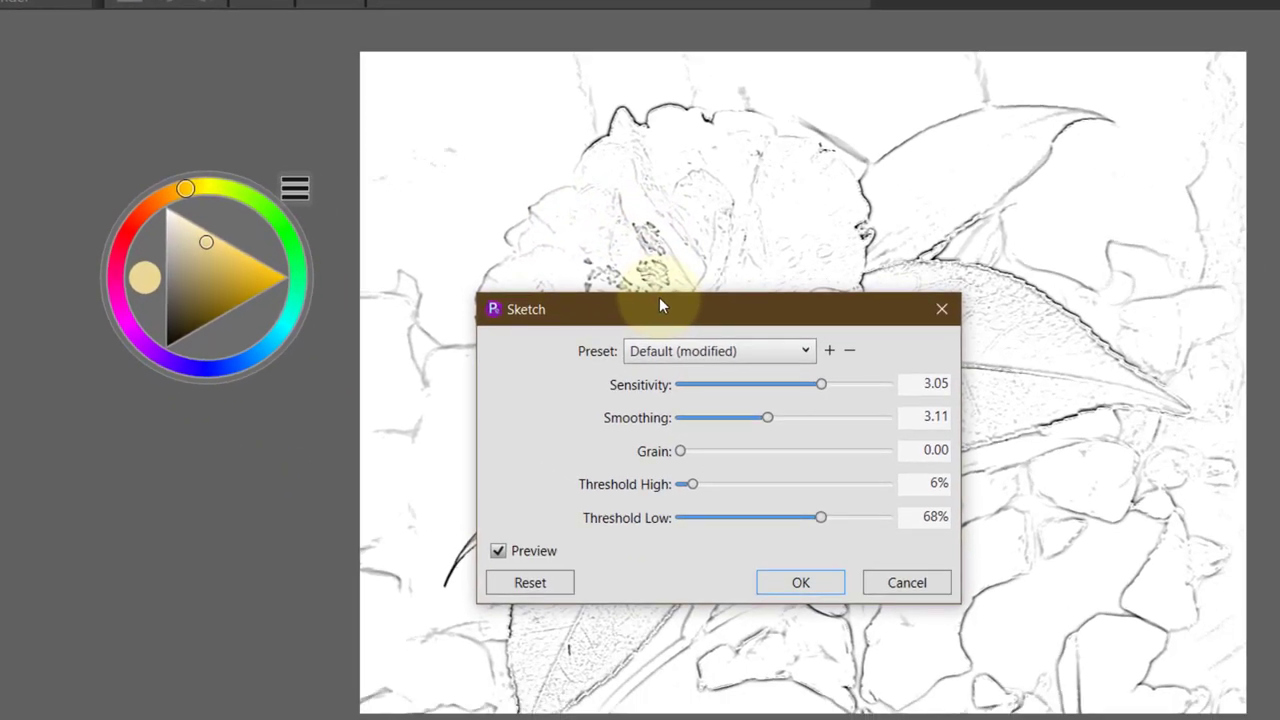
mouse_move(657, 300)
mouse_down()
mouse_move(322, 321)
mouse_move(198, 360)
mouse_up()
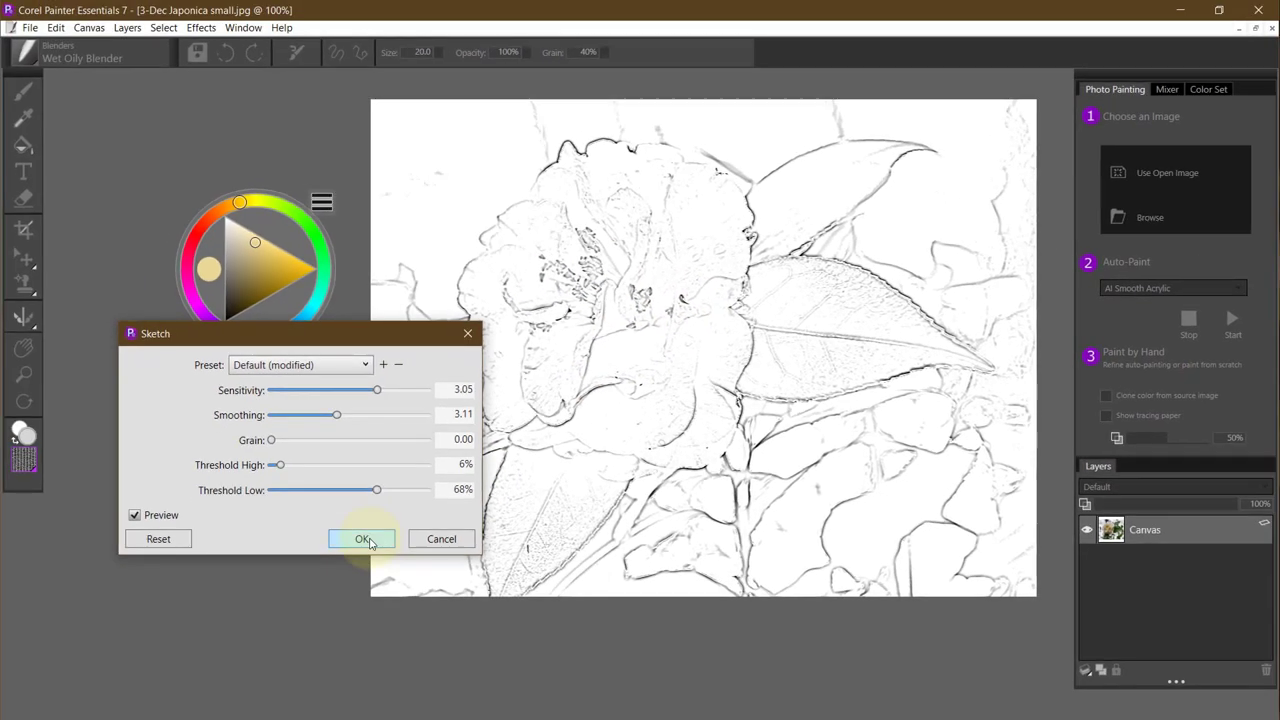
Apply the sketch, overwrite Japonica Sketch.jpg at Excellent JPEG quality, and close the document.
click(348, 636)
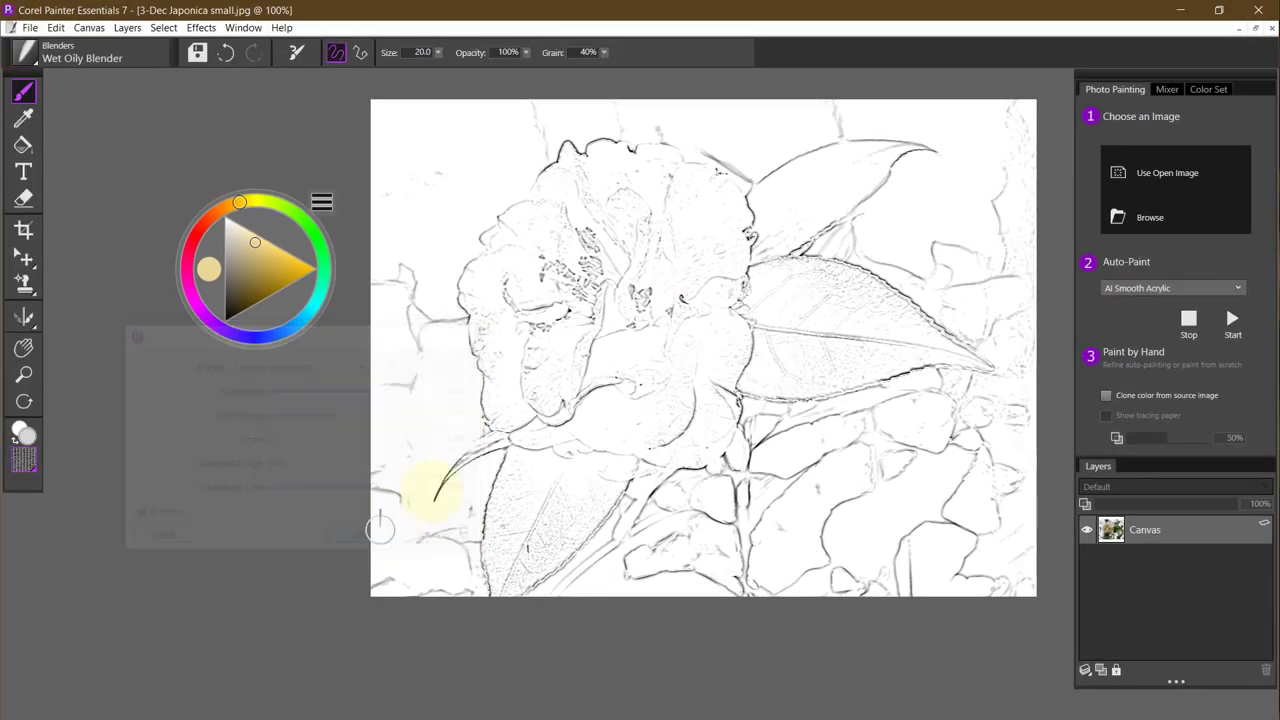
click(28, 28)
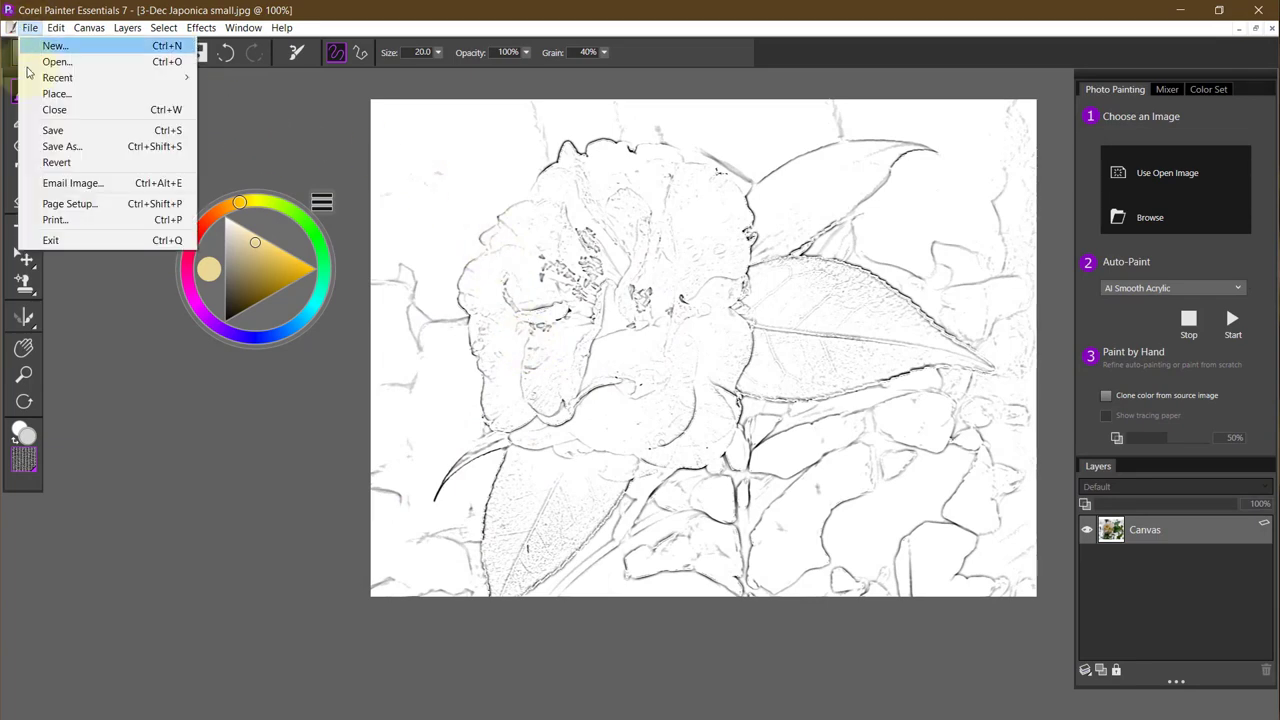
click(45, 148)
click(368, 125)
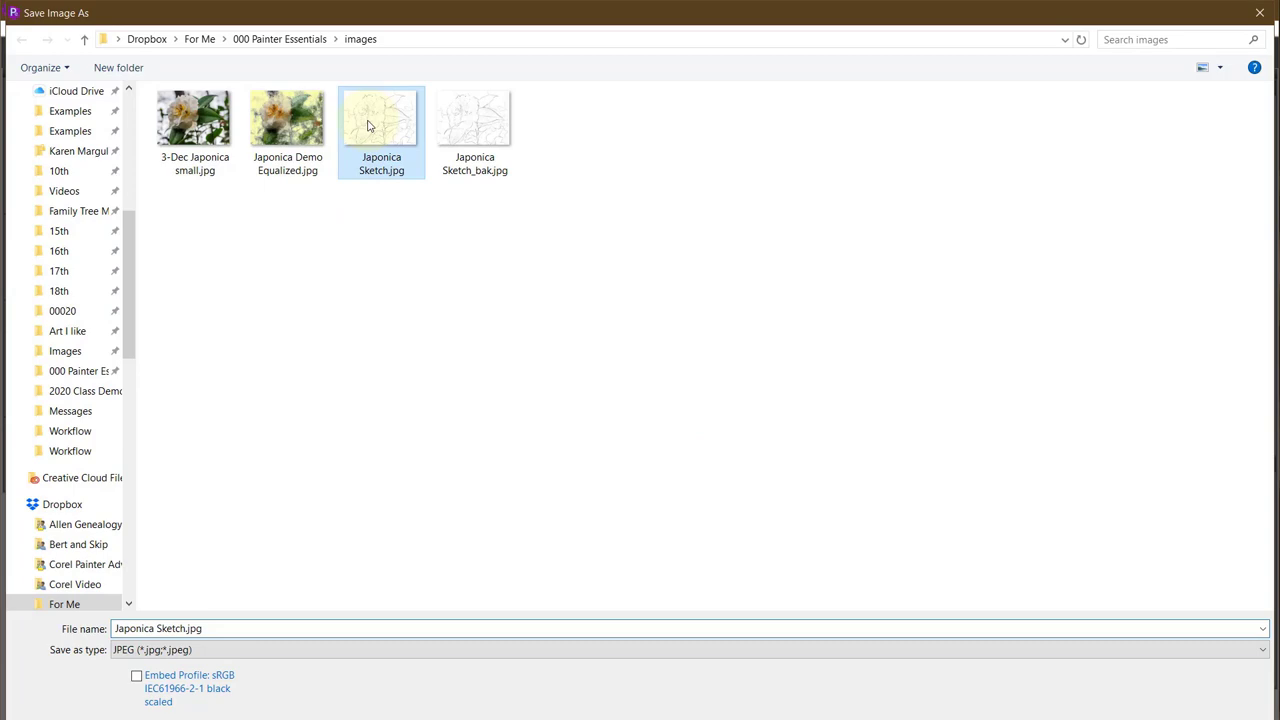
click(1145, 716)
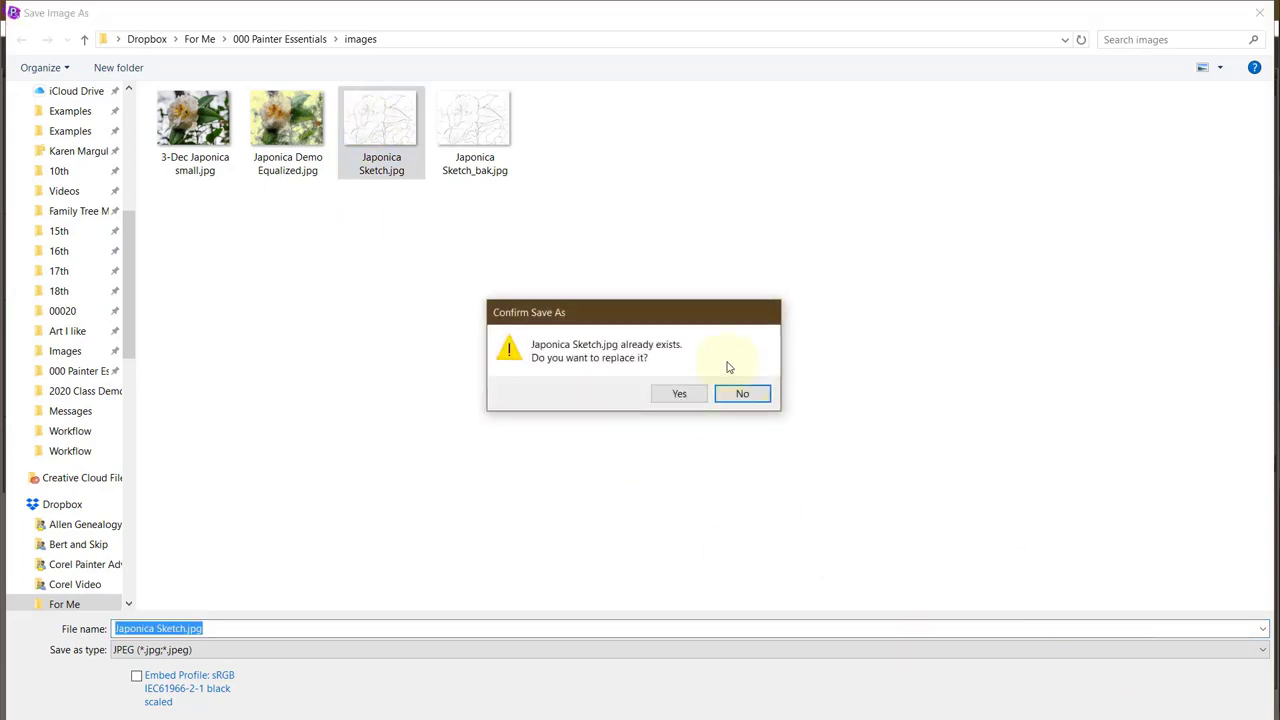
click(684, 393)
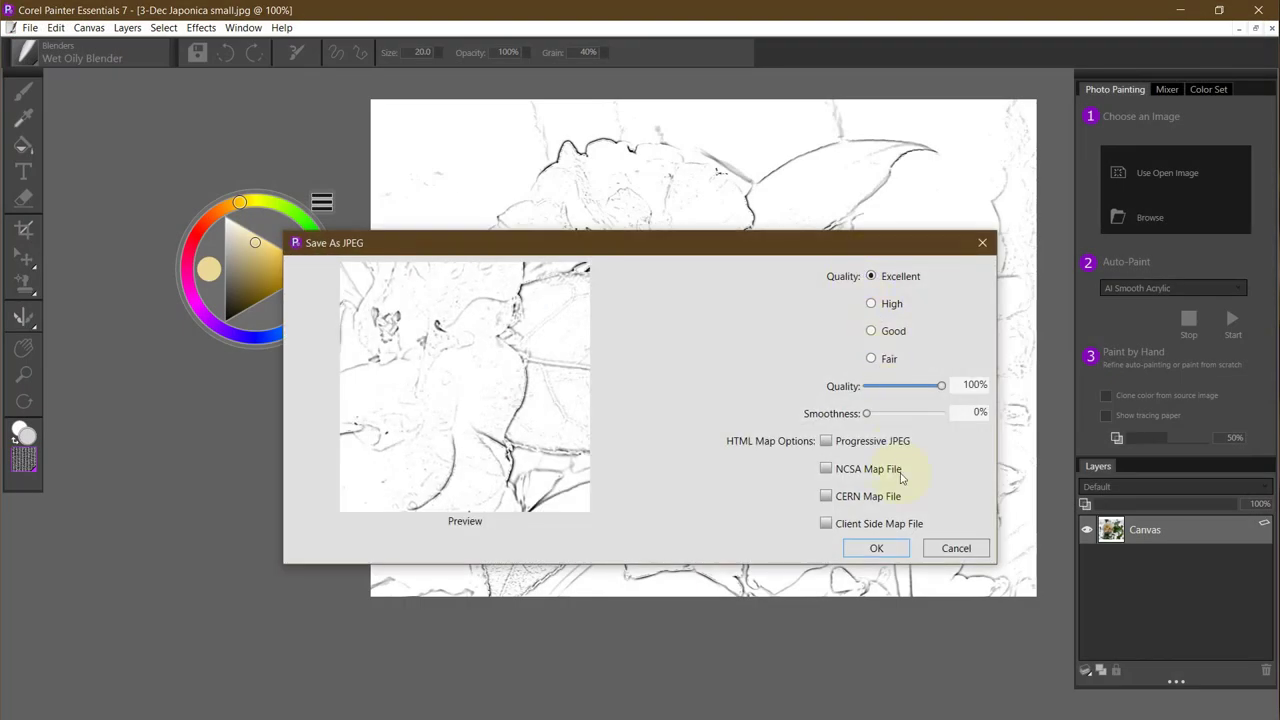
click(877, 549)
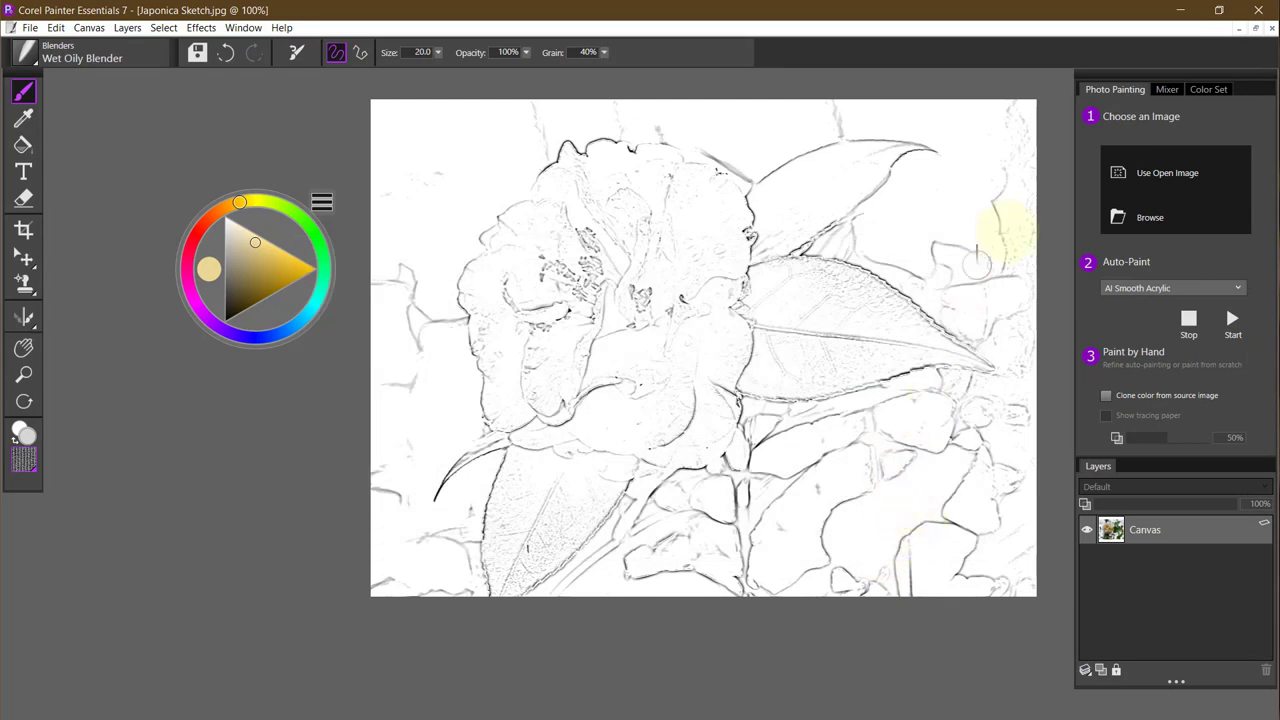
click(1272, 29)
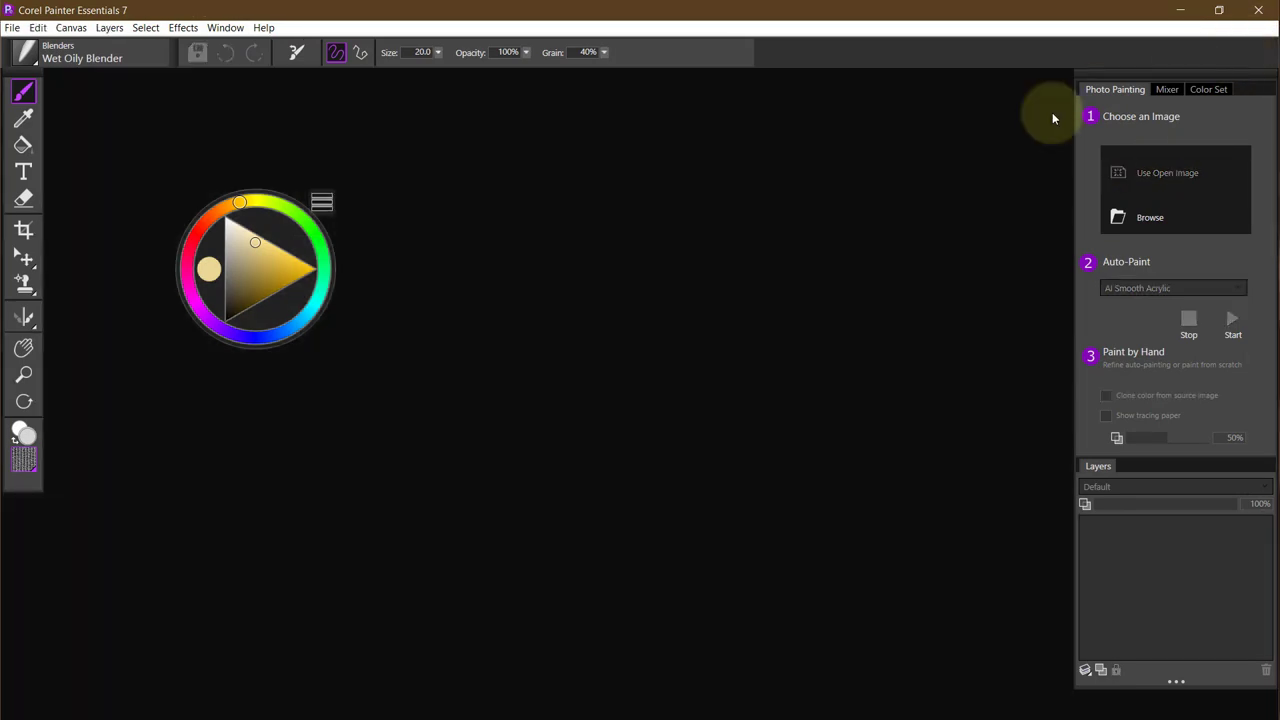
Reopen 3-Dec Japonica small.jpg from recent files and use it as the clone source.
click(12, 28)
mouse_move(45, 77)
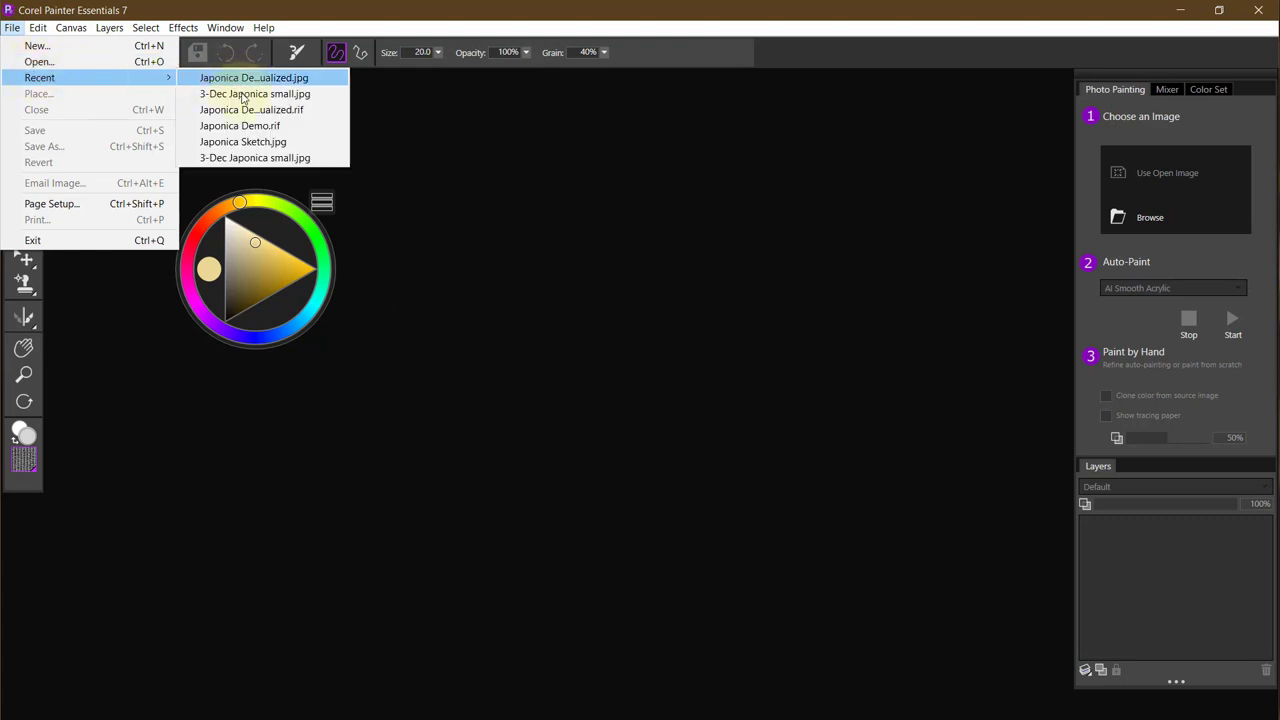
click(244, 159)
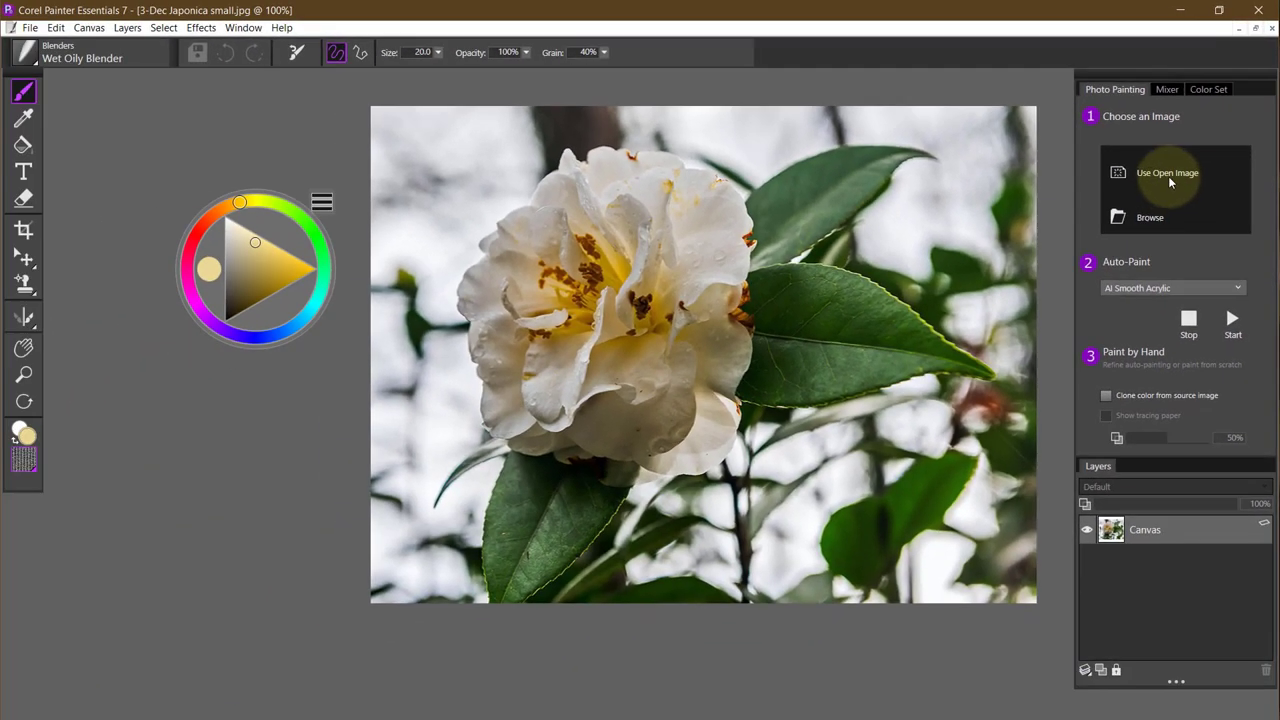
click(1167, 173)
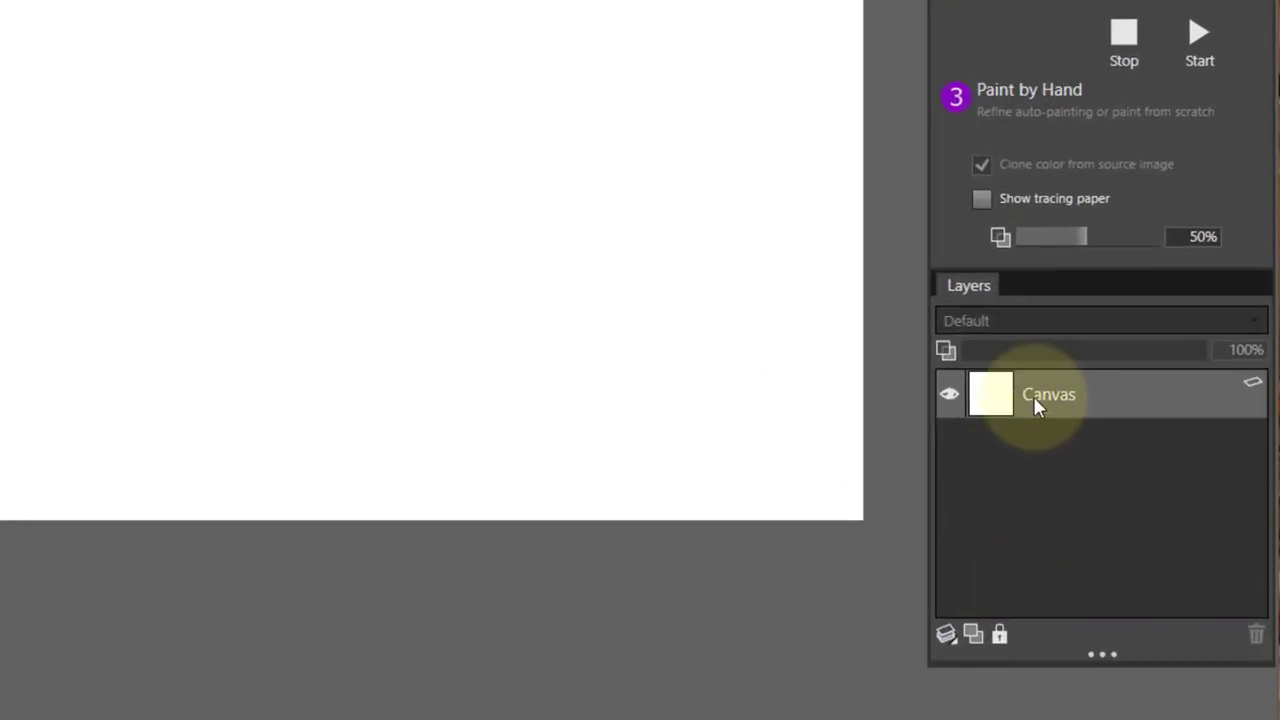
Add a new layer and select the Dab Stencils Flow Map - Burst brush.
click(973, 634)
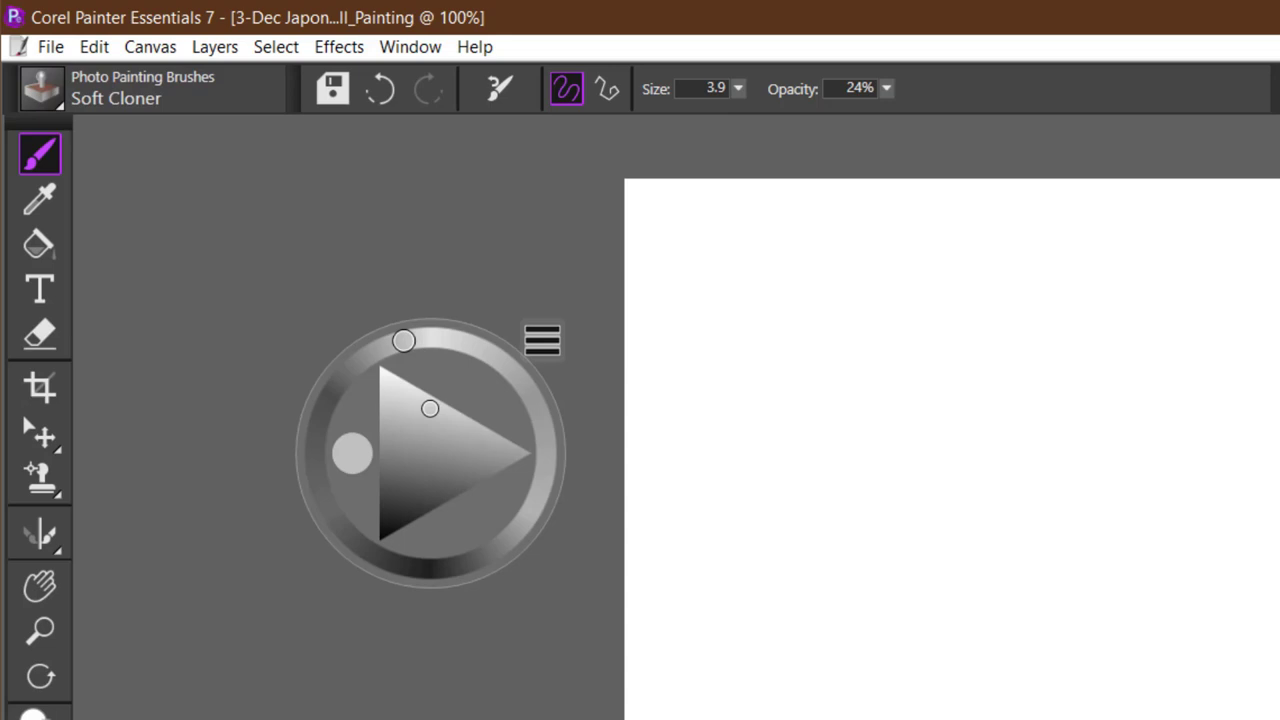
click(40, 90)
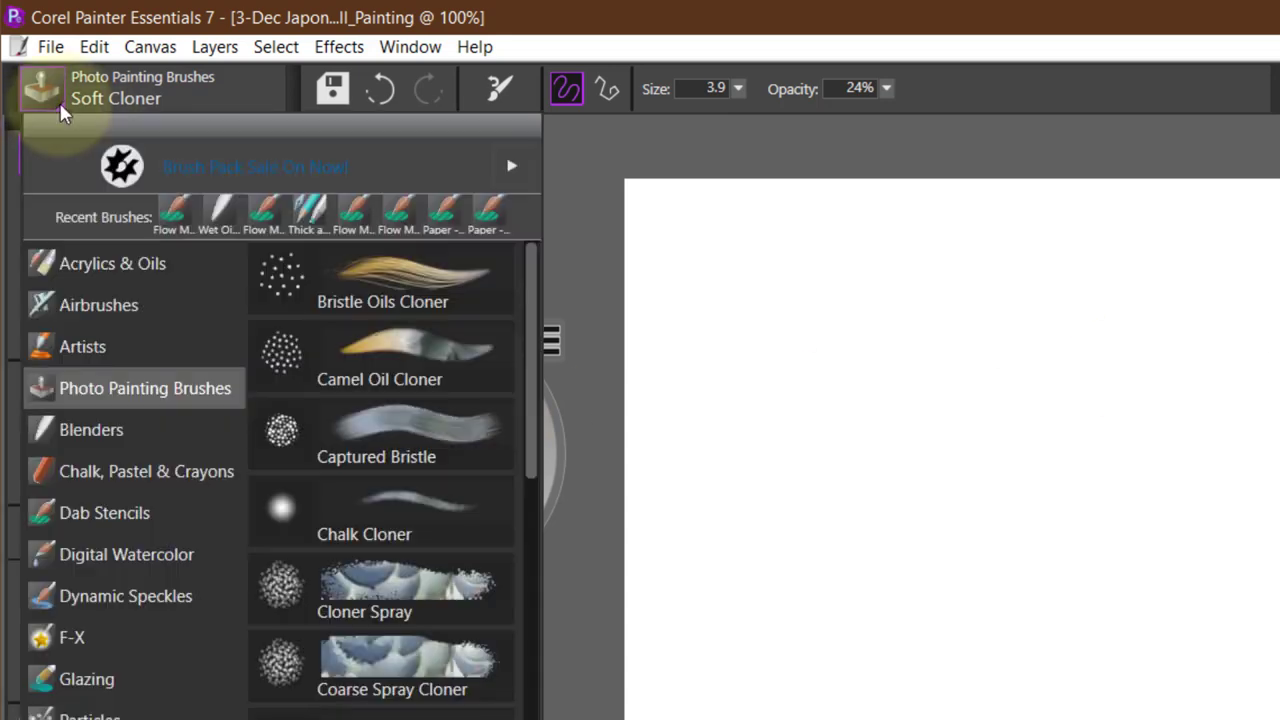
click(103, 510)
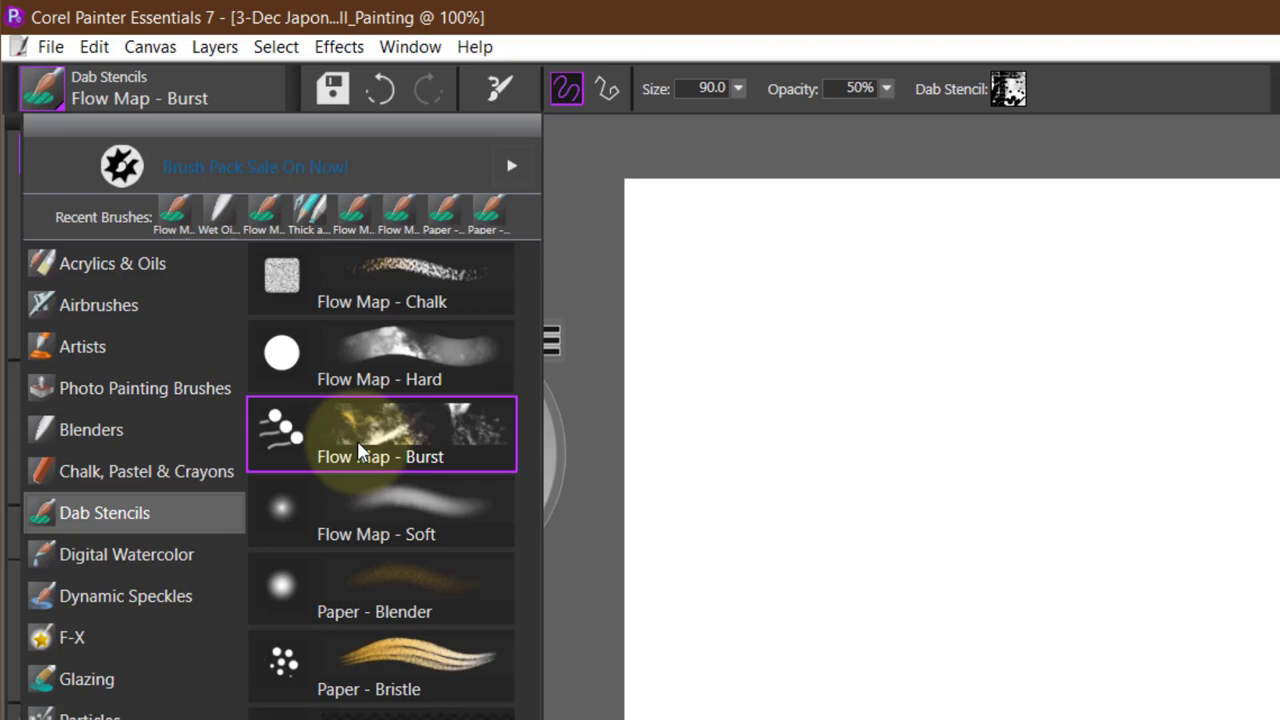
click(390, 455)
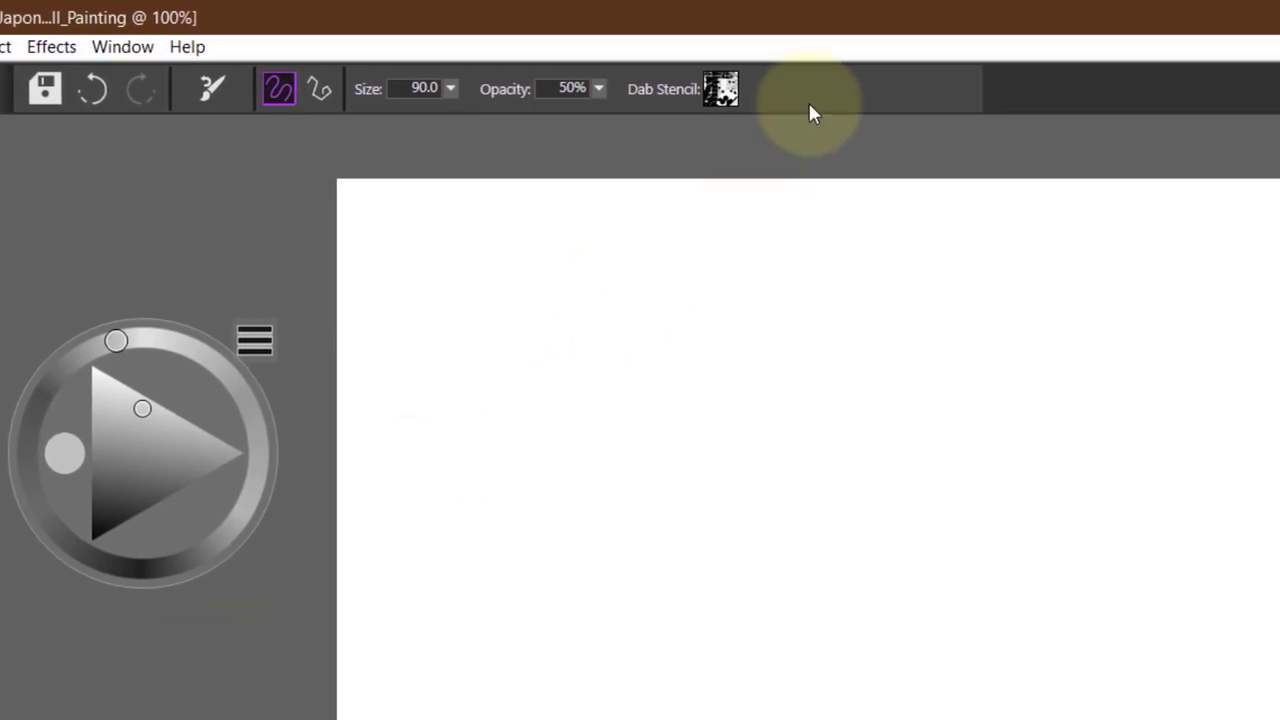
Check the Dab Stencil texture and paint cloned burst strokes across the canvas.
click(725, 101)
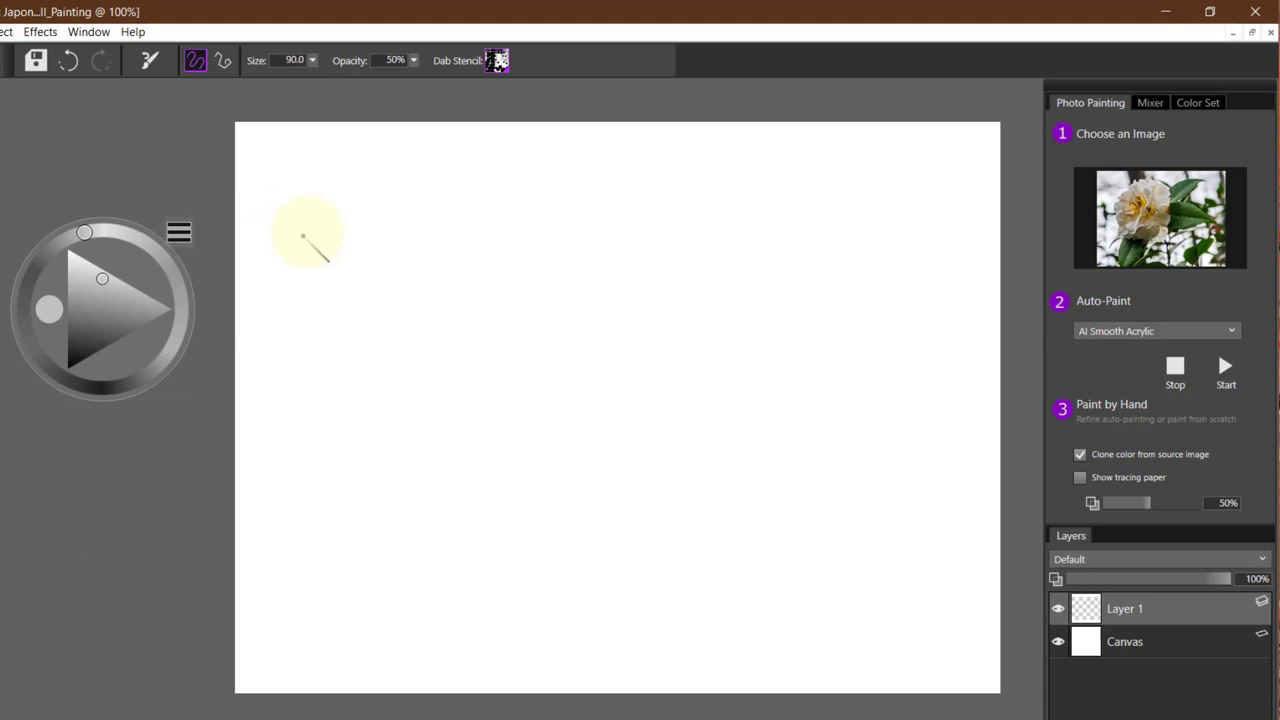
mouse_move(282, 232)
mouse_down()
mouse_move(302, 101)
mouse_move(355, 143)
mouse_move(353, 188)
mouse_move(273, 293)
mouse_move(261, 340)
mouse_move(283, 379)
mouse_move(356, 345)
mouse_move(289, 435)
mouse_move(402, 427)
mouse_move(398, 499)
mouse_move(369, 544)
mouse_move(498, 537)
mouse_move(624, 568)
mouse_move(807, 553)
mouse_move(818, 583)
mouse_move(858, 606)
mouse_move(864, 658)
mouse_move(900, 675)
mouse_move(961, 589)
mouse_move(961, 446)
mouse_move(938, 409)
mouse_move(873, 403)
mouse_move(870, 360)
mouse_move(835, 349)
mouse_move(818, 322)
mouse_move(862, 238)
mouse_move(960, 151)
mouse_move(852, 135)
mouse_move(801, 149)
mouse_move(679, 322)
mouse_move(688, 364)
mouse_move(747, 366)
mouse_move(761, 326)
mouse_move(698, 274)
mouse_move(681, 233)
mouse_move(541, 217)
mouse_move(496, 142)
mouse_move(347, 197)
mouse_move(220, 192)
mouse_move(290, 271)
mouse_move(337, 425)
mouse_move(440, 431)
mouse_move(573, 361)
mouse_move(624, 392)
mouse_move(615, 492)
mouse_move(730, 475)
mouse_move(732, 497)
mouse_move(833, 489)
mouse_move(913, 568)
mouse_move(936, 629)
mouse_move(915, 685)
mouse_up()
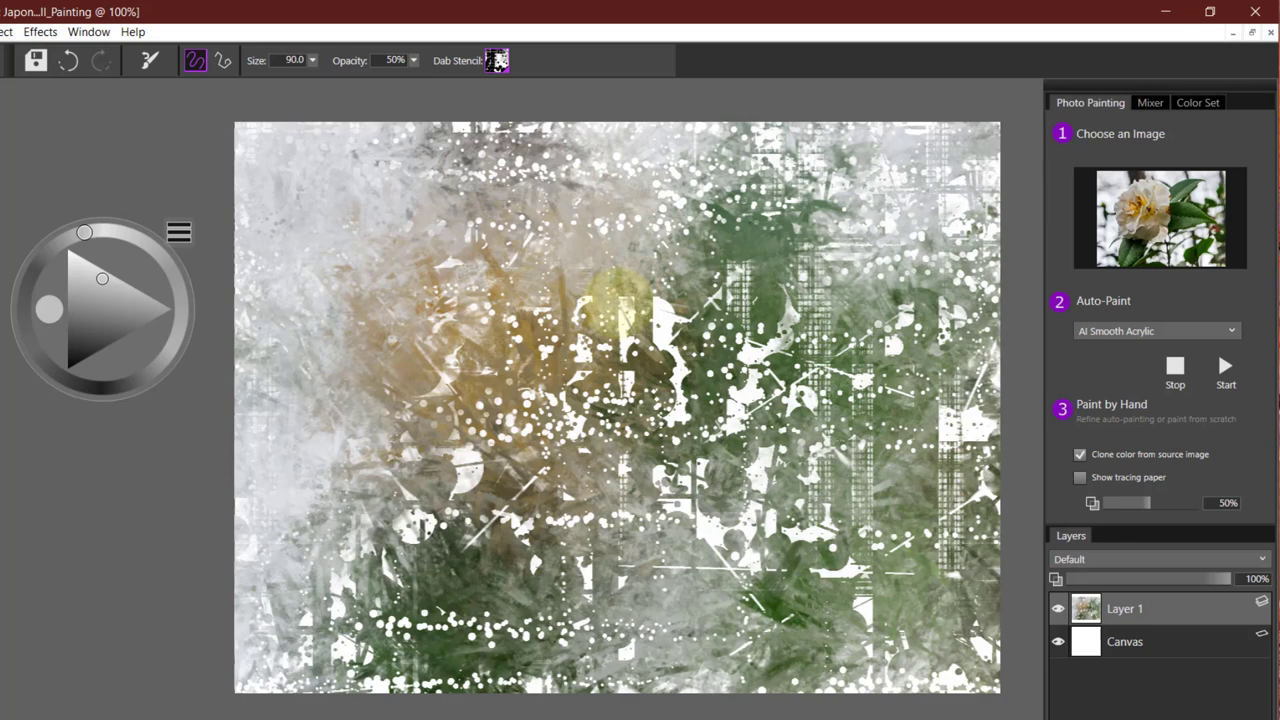
Reduce brush size to about 45.2 and clone the camellia's petals and yellow centre.
drag(312, 60, 290, 80)
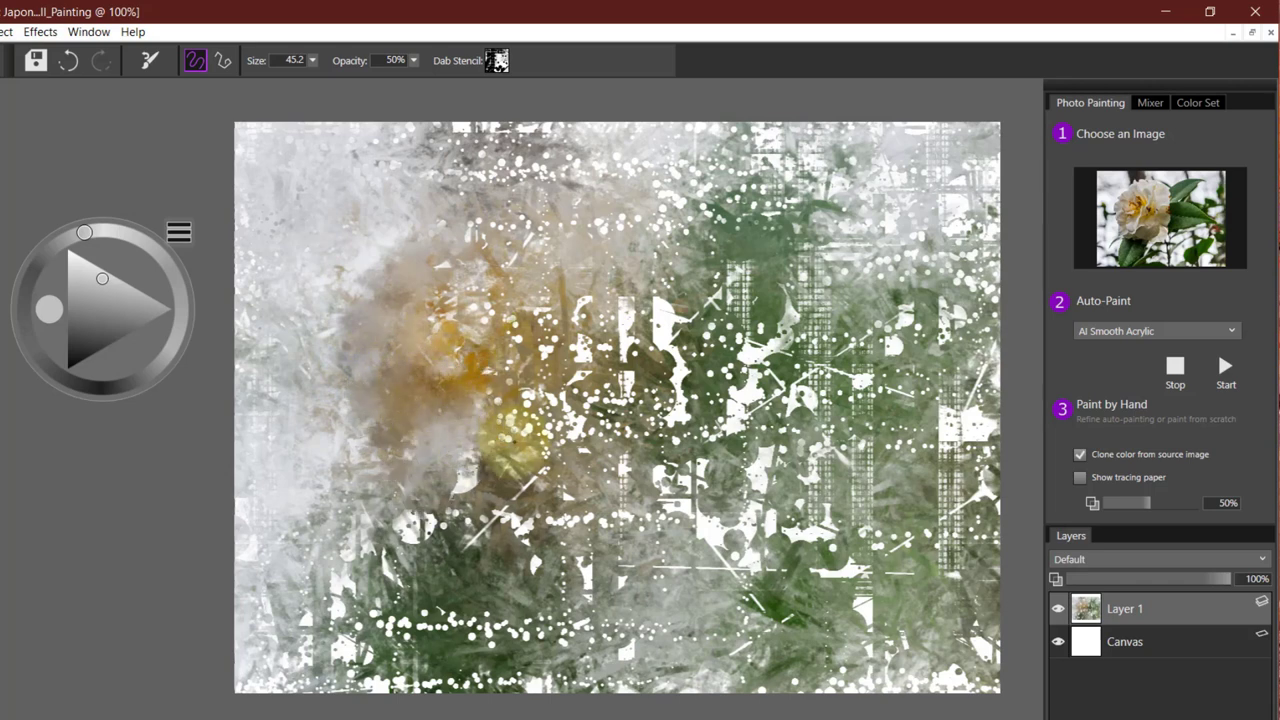
mouse_move(452, 486)
mouse_down()
mouse_move(548, 467)
mouse_move(571, 485)
mouse_move(554, 508)
mouse_move(571, 487)
mouse_move(530, 418)
mouse_move(573, 372)
mouse_move(550, 355)
mouse_move(545, 328)
mouse_move(450, 280)
mouse_move(425, 226)
mouse_move(446, 220)
mouse_move(462, 133)
mouse_move(527, 193)
mouse_up()
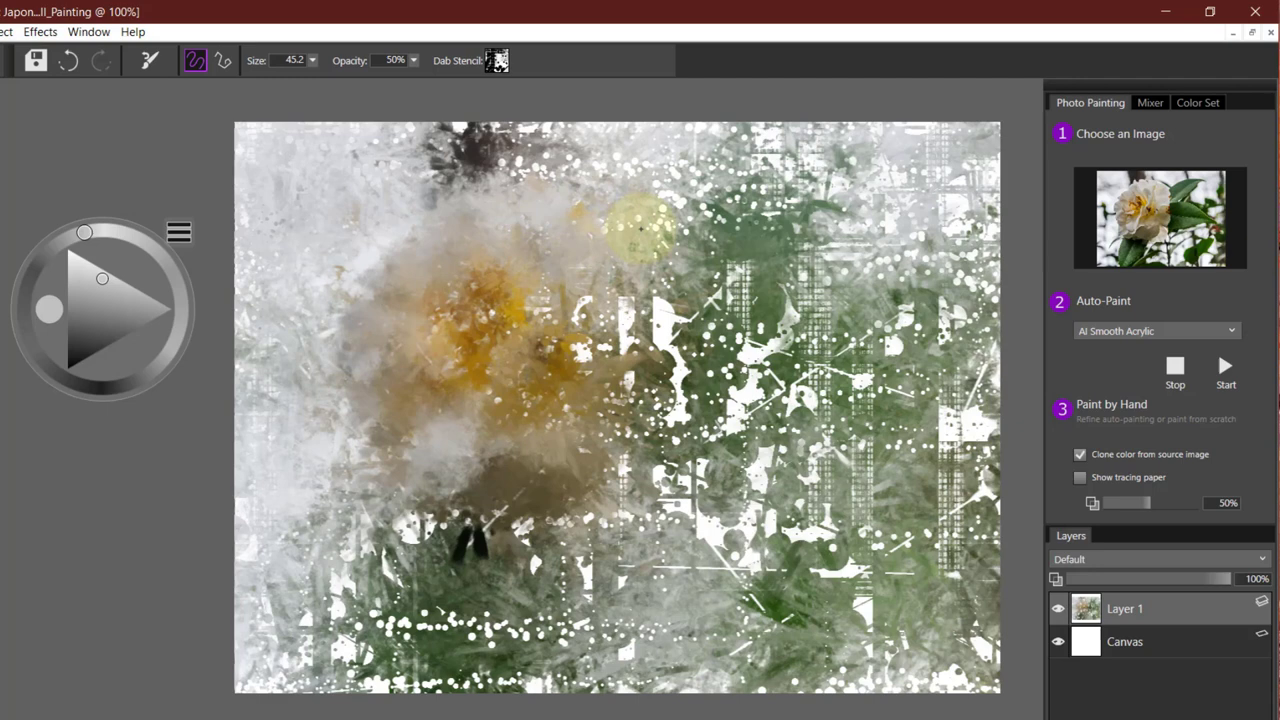
mouse_move(658, 232)
mouse_down()
mouse_move(628, 240)
mouse_move(590, 300)
mouse_move(600, 350)
mouse_move(632, 322)
mouse_move(655, 330)
mouse_move(630, 362)
mouse_move(675, 345)
mouse_move(602, 383)
mouse_move(598, 412)
mouse_move(650, 410)
mouse_move(585, 478)
mouse_move(611, 477)
mouse_move(605, 488)
mouse_up()
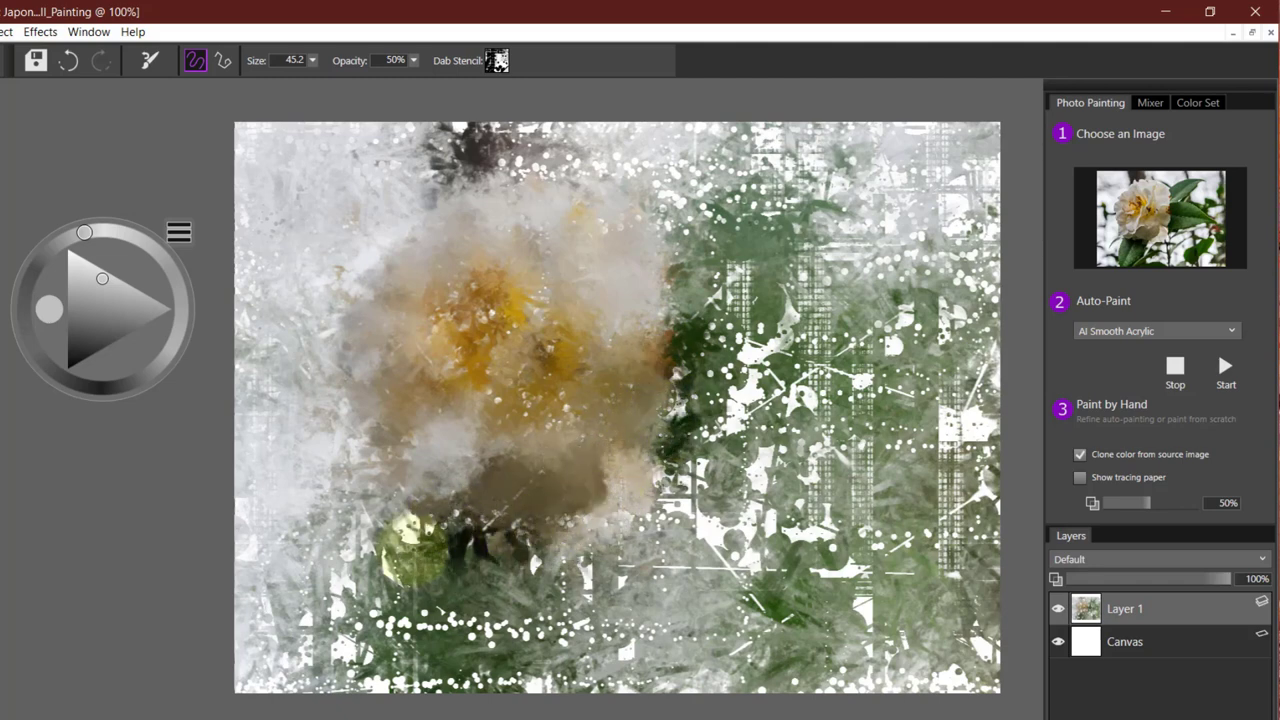
Clone dark green leaves into the lower left and right, covering the yellow-green bud.
mouse_move(412, 548)
mouse_down()
mouse_move(393, 579)
mouse_move(402, 525)
mouse_move(371, 688)
mouse_move(376, 568)
mouse_move(366, 695)
mouse_move(413, 551)
mouse_move(429, 538)
mouse_move(474, 563)
mouse_move(493, 548)
mouse_move(492, 596)
mouse_move(519, 583)
mouse_move(480, 651)
mouse_move(538, 554)
mouse_move(466, 690)
mouse_move(504, 620)
mouse_move(431, 657)
mouse_move(428, 695)
mouse_move(409, 677)
mouse_move(366, 686)
mouse_up()
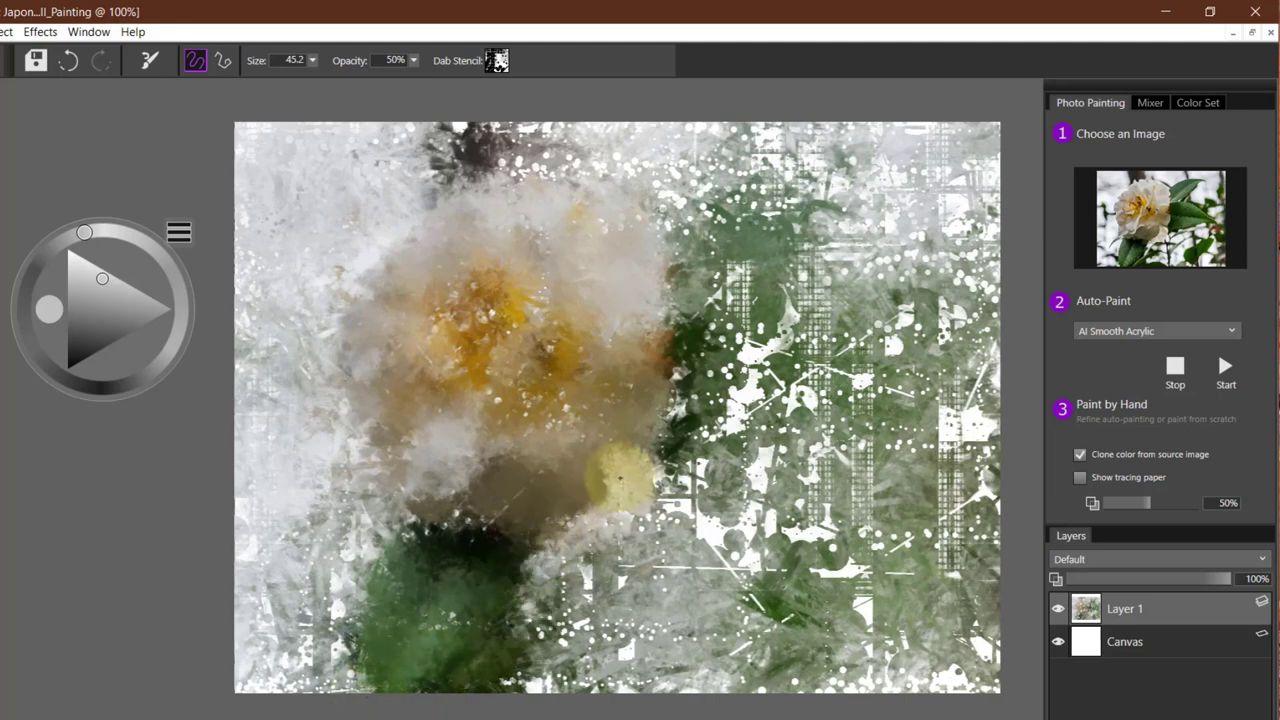
mouse_move(620, 478)
mouse_down()
mouse_move(666, 422)
mouse_move(701, 400)
mouse_move(696, 415)
mouse_move(716, 418)
mouse_move(743, 368)
mouse_move(726, 352)
mouse_move(729, 270)
mouse_move(706, 258)
mouse_move(705, 237)
mouse_move(677, 242)
mouse_move(680, 292)
mouse_up()
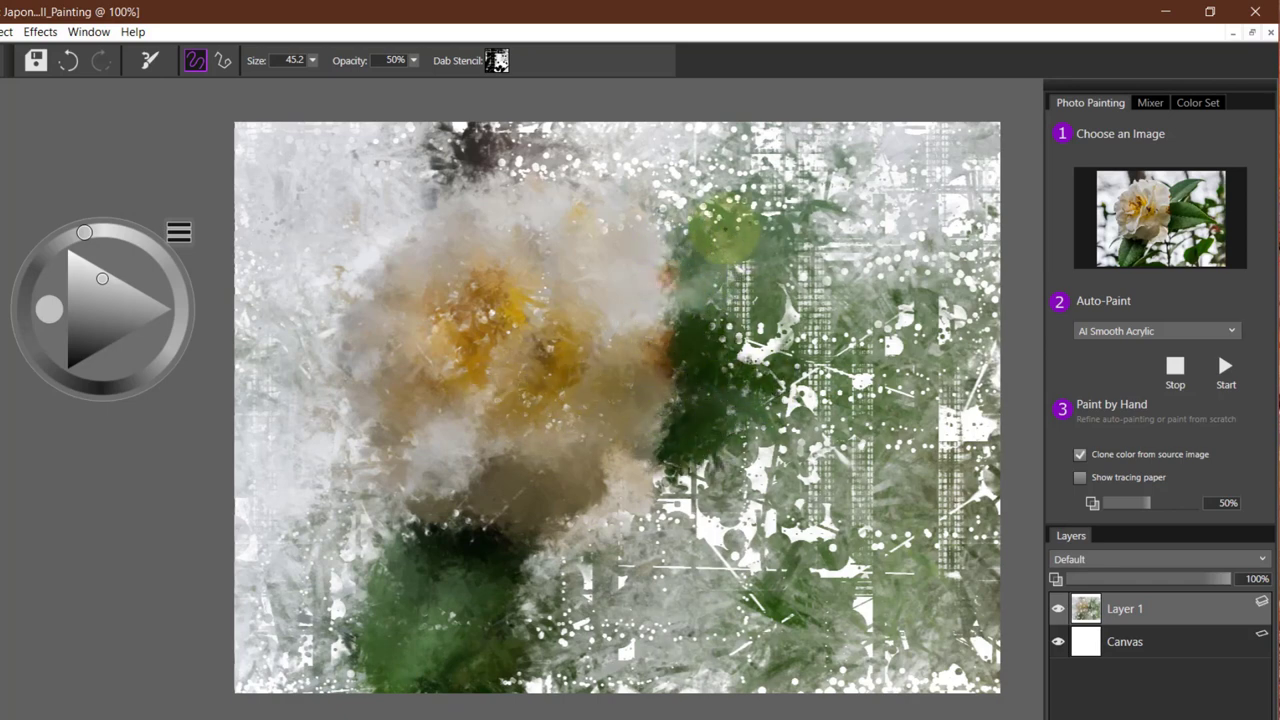
mouse_move(727, 230)
mouse_down()
mouse_move(857, 186)
mouse_move(760, 205)
mouse_move(876, 212)
mouse_move(805, 215)
mouse_move(818, 190)
mouse_move(793, 190)
mouse_move(830, 165)
mouse_move(790, 160)
mouse_move(790, 185)
mouse_move(807, 175)
mouse_move(705, 215)
mouse_move(828, 160)
mouse_move(722, 185)
mouse_move(760, 160)
mouse_move(715, 185)
mouse_move(825, 180)
mouse_move(770, 255)
mouse_move(705, 290)
mouse_move(807, 215)
mouse_move(755, 260)
mouse_move(760, 300)
mouse_move(713, 313)
mouse_move(698, 345)
mouse_move(810, 305)
mouse_move(785, 310)
mouse_move(884, 298)
mouse_move(787, 276)
mouse_move(930, 318)
mouse_move(945, 345)
mouse_move(857, 318)
mouse_move(832, 340)
mouse_move(930, 368)
mouse_move(778, 380)
mouse_move(755, 352)
mouse_move(890, 320)
mouse_up()
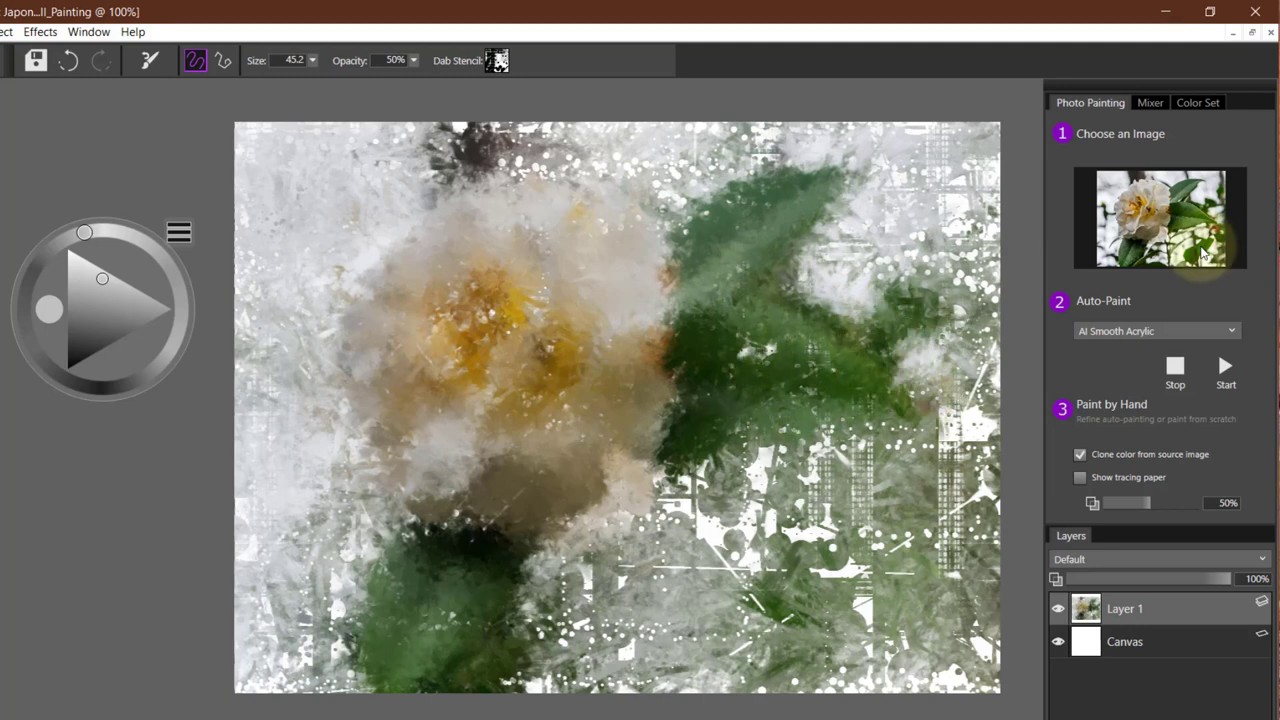
mouse_move(697, 428)
mouse_down()
mouse_move(884, 414)
mouse_move(852, 391)
mouse_move(904, 387)
mouse_move(832, 411)
mouse_move(867, 421)
mouse_move(674, 454)
mouse_move(689, 446)
mouse_move(617, 521)
mouse_move(554, 541)
mouse_move(769, 468)
mouse_move(842, 551)
mouse_move(857, 541)
mouse_move(842, 581)
mouse_move(857, 586)
mouse_move(902, 546)
mouse_move(907, 521)
mouse_move(787, 626)
mouse_move(732, 651)
mouse_move(857, 601)
mouse_move(962, 411)
mouse_move(929, 436)
mouse_move(942, 391)
mouse_move(967, 391)
mouse_move(947, 436)
mouse_move(992, 456)
mouse_move(917, 471)
mouse_move(932, 466)
mouse_move(917, 456)
mouse_move(982, 486)
mouse_move(992, 386)
mouse_move(955, 496)
mouse_move(900, 450)
mouse_up()
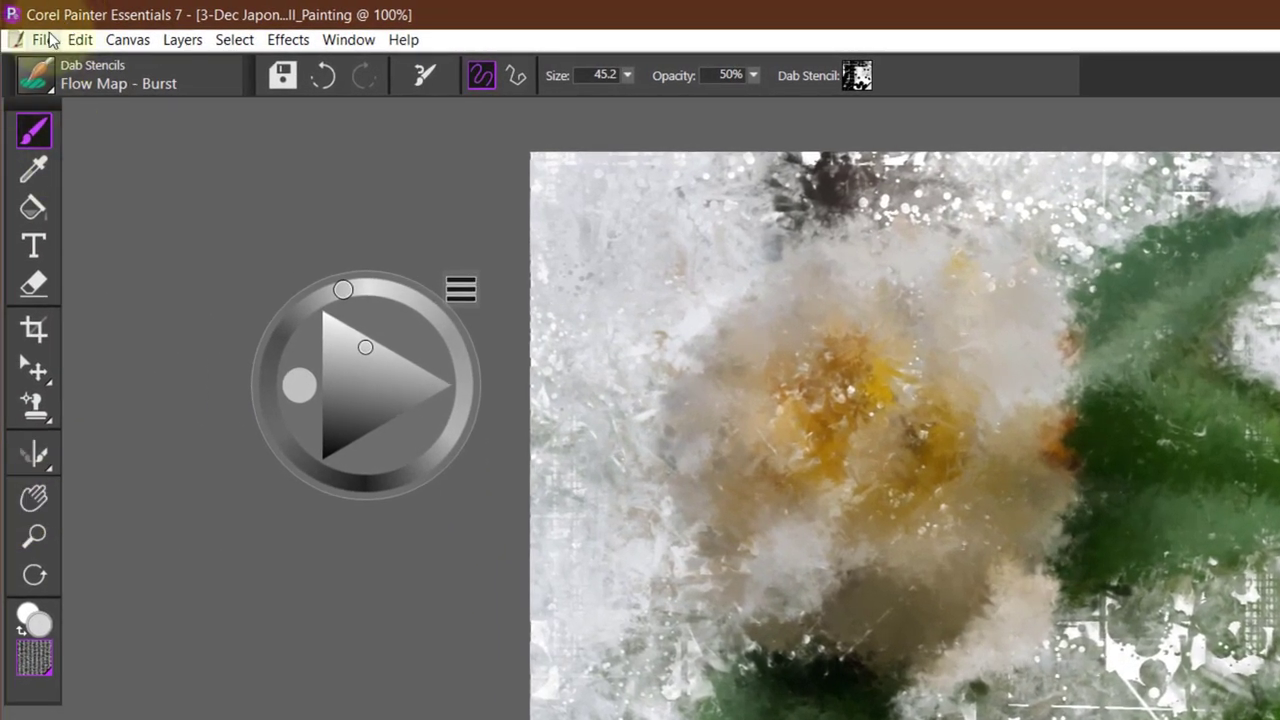
Place Japonica Sketch.jpg at 100% and align it to fill the canvas.
click(45, 40)
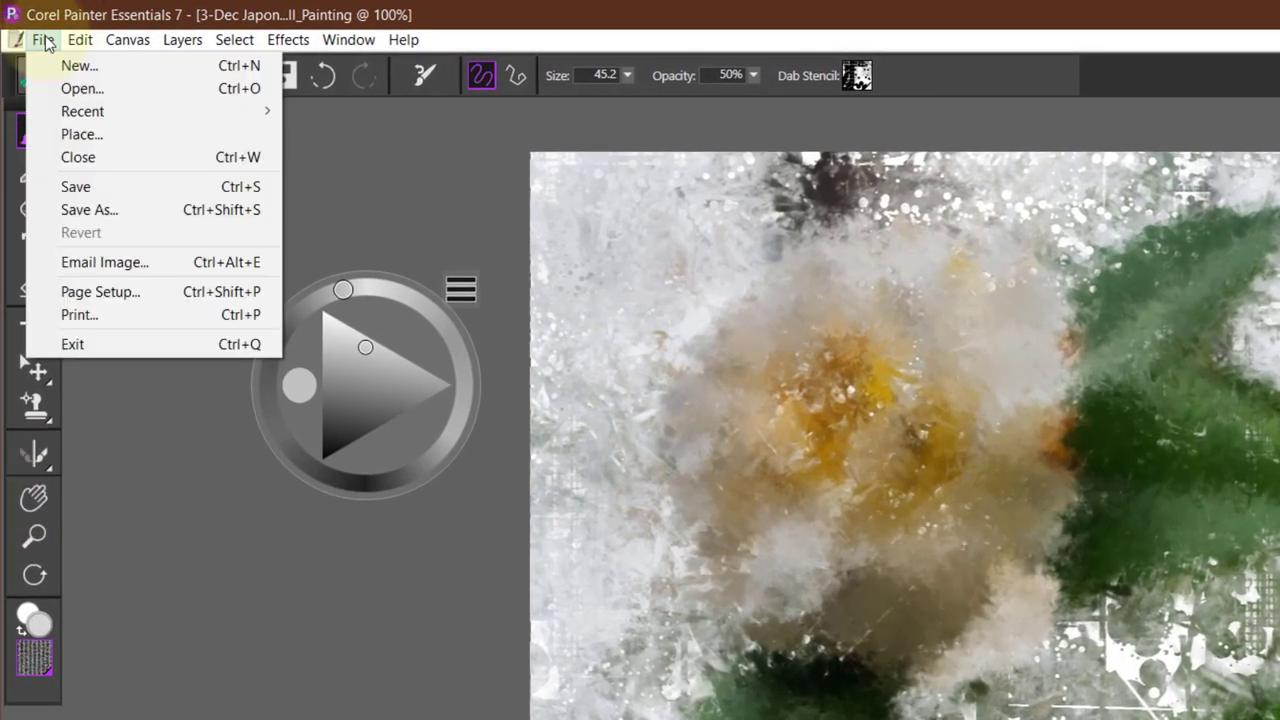
click(62, 137)
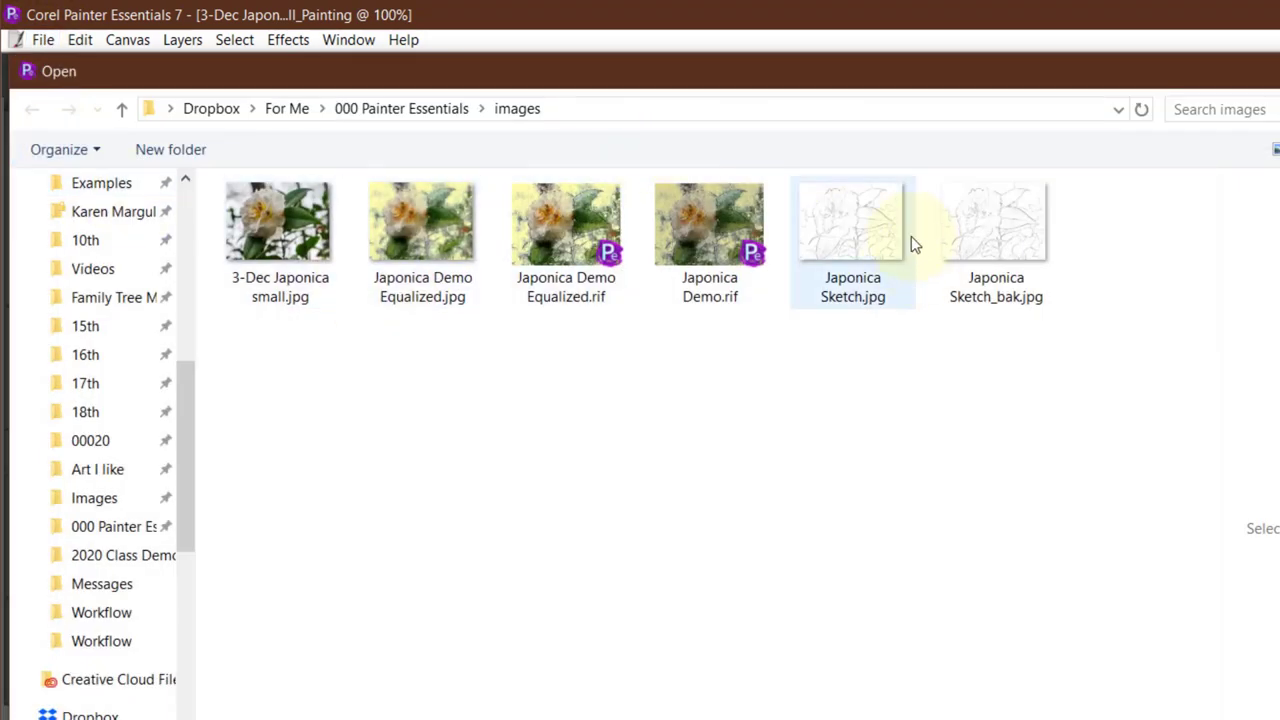
click(848, 243)
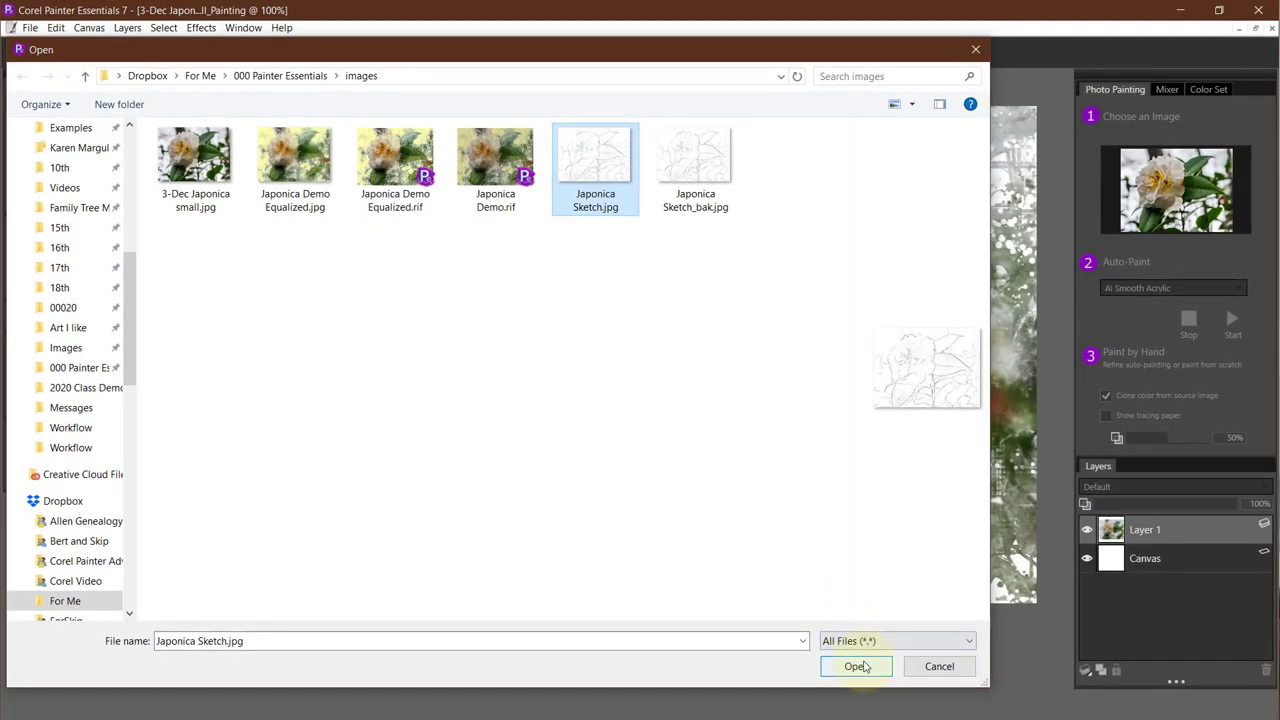
click(849, 664)
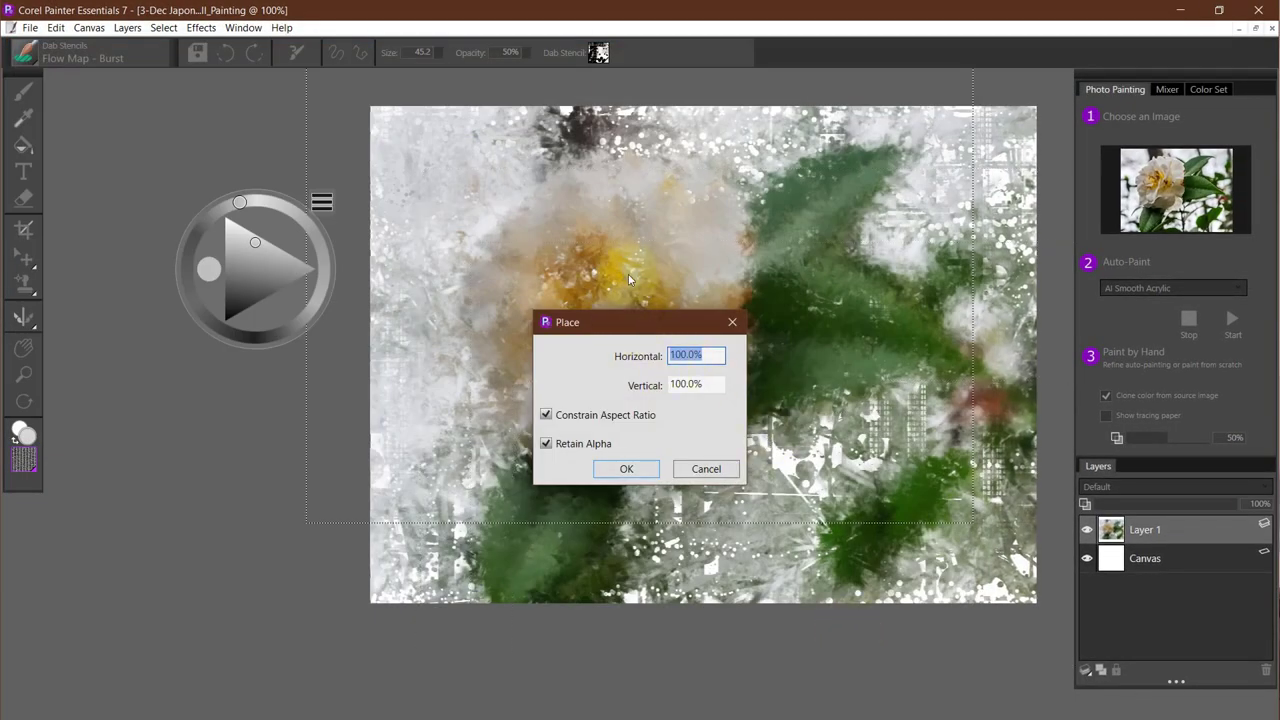
click(627, 469)
mouse_move(725, 365)
mouse_down()
mouse_move(714, 394)
mouse_move(751, 417)
mouse_move(787, 411)
mouse_up()
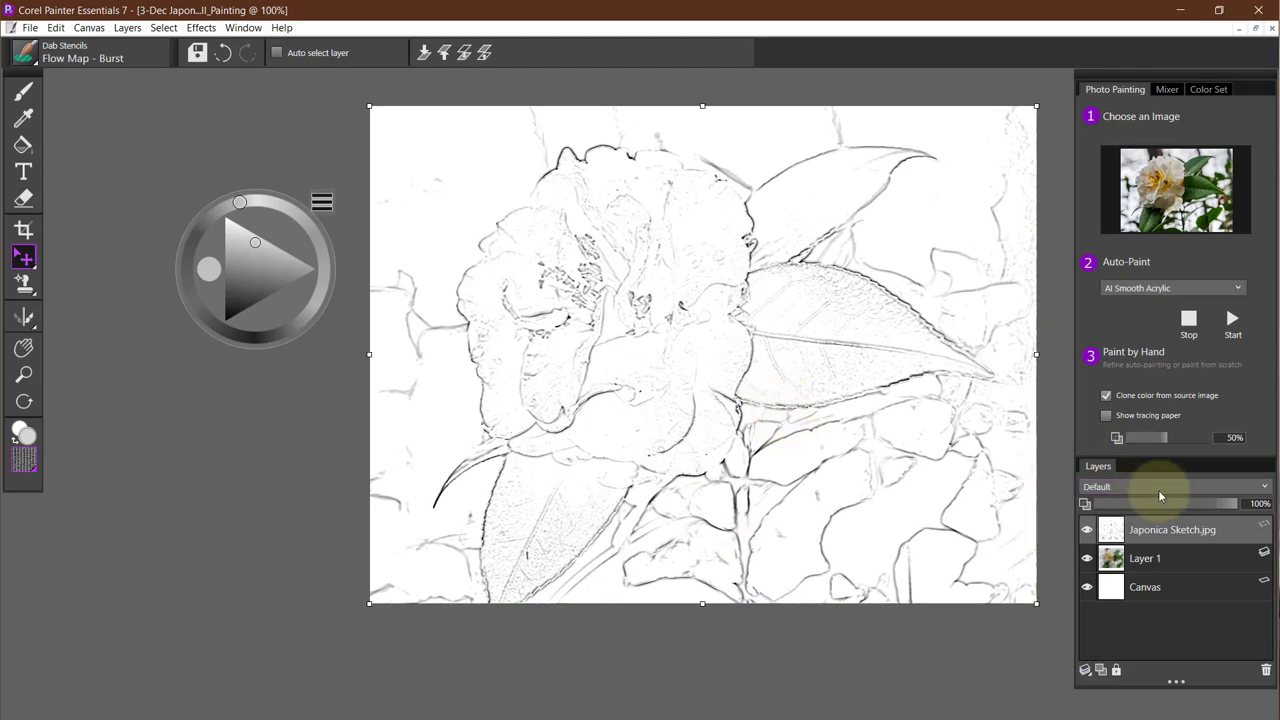
Set the Japonica Sketch.jpg layer's composite method from Default to Gel.
click(1160, 535)
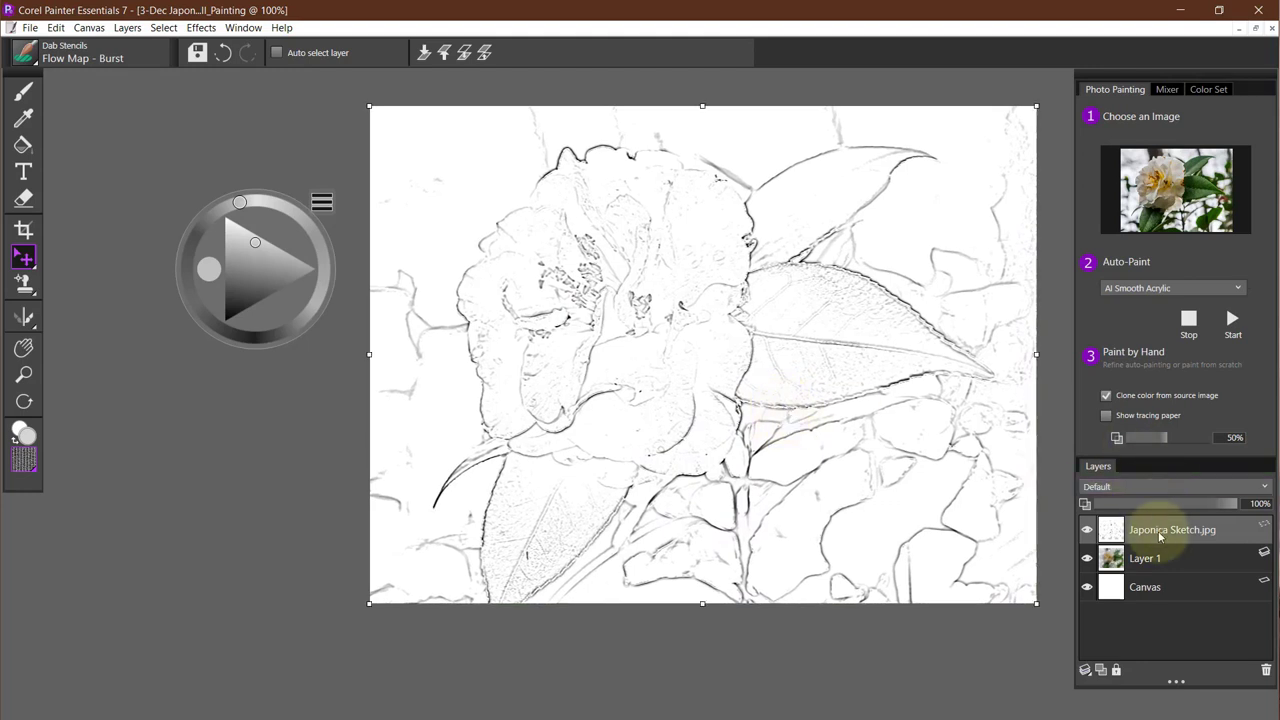
click(1186, 487)
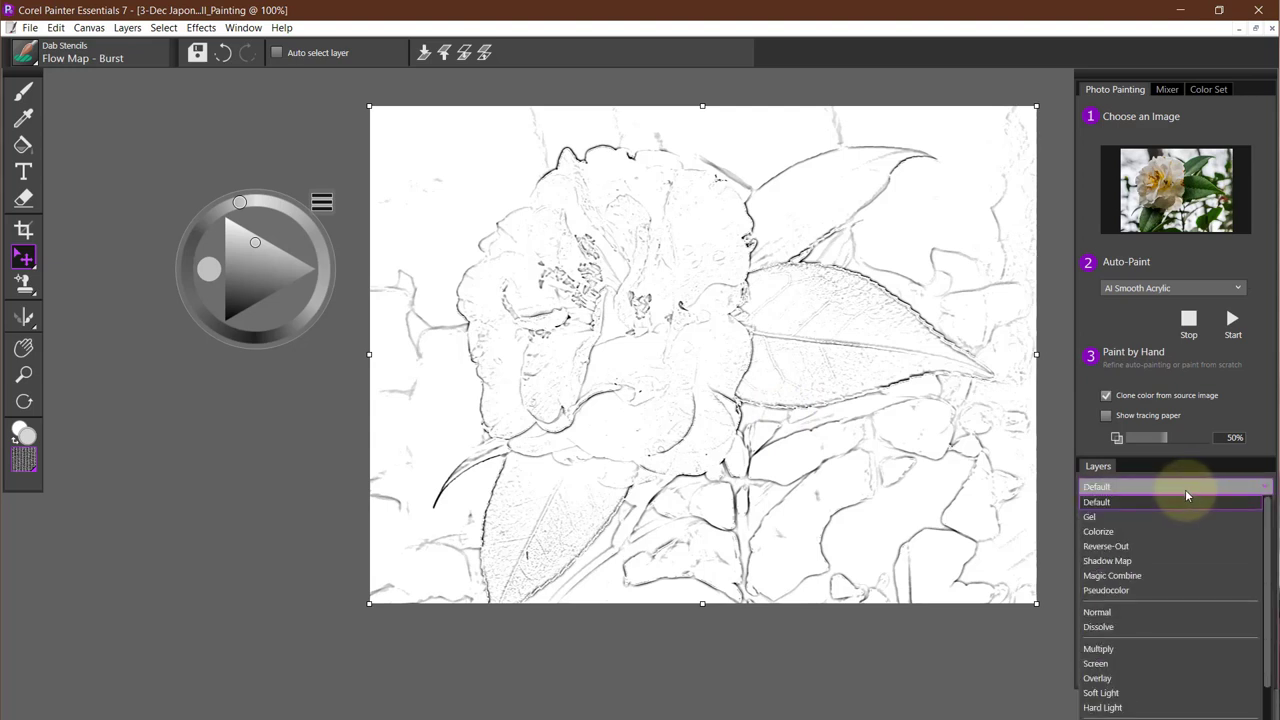
click(1163, 515)
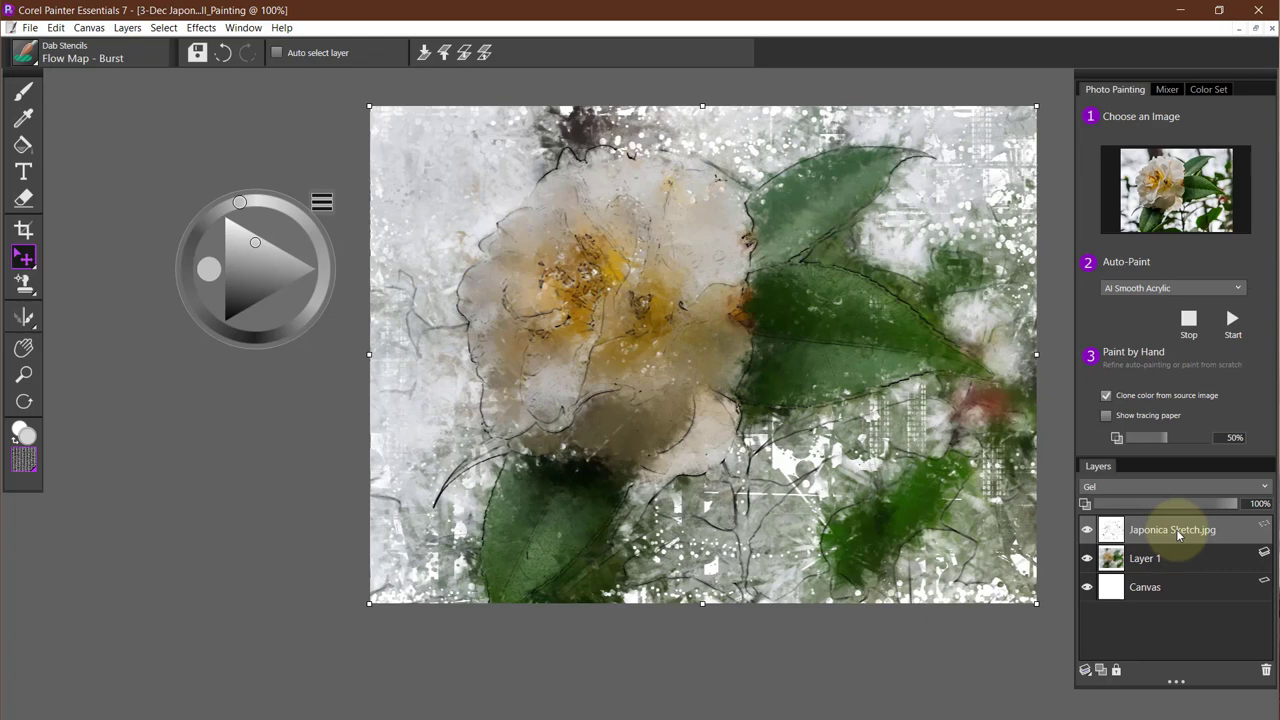
Duplicate the Japonica Sketch.jpg layer to darken the sketch lines.
right_click(1176, 529)
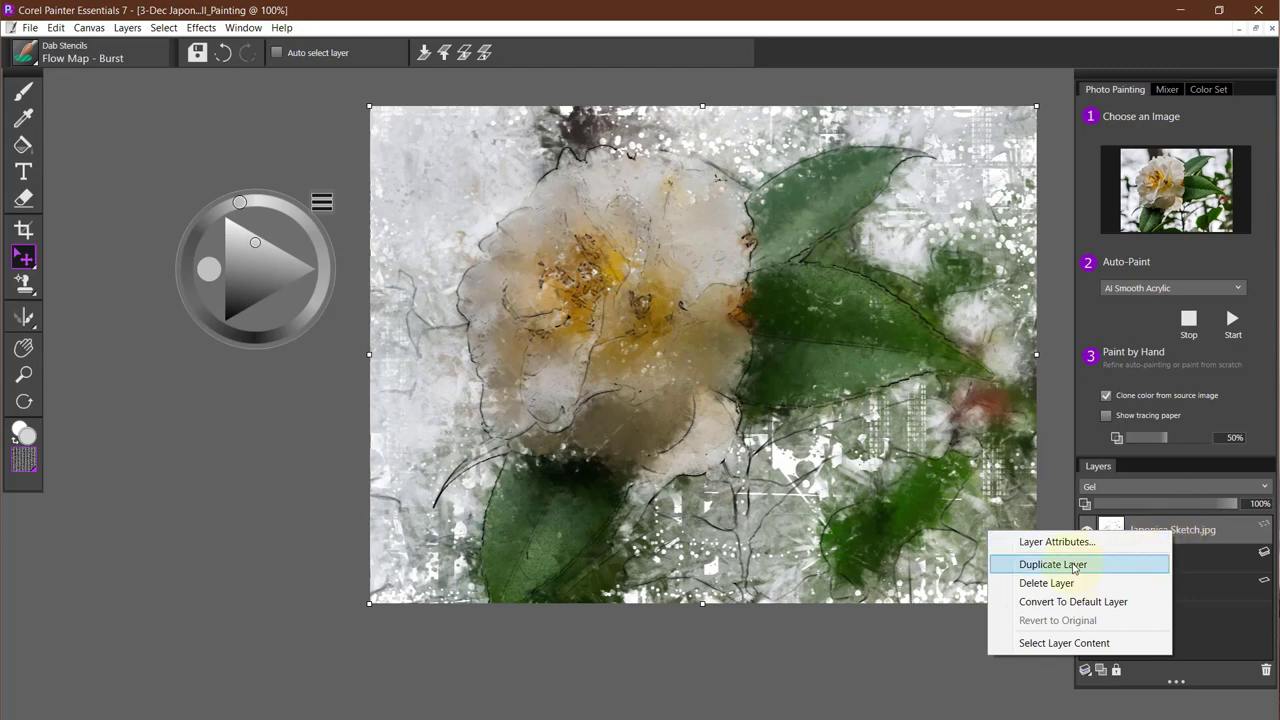
click(1075, 565)
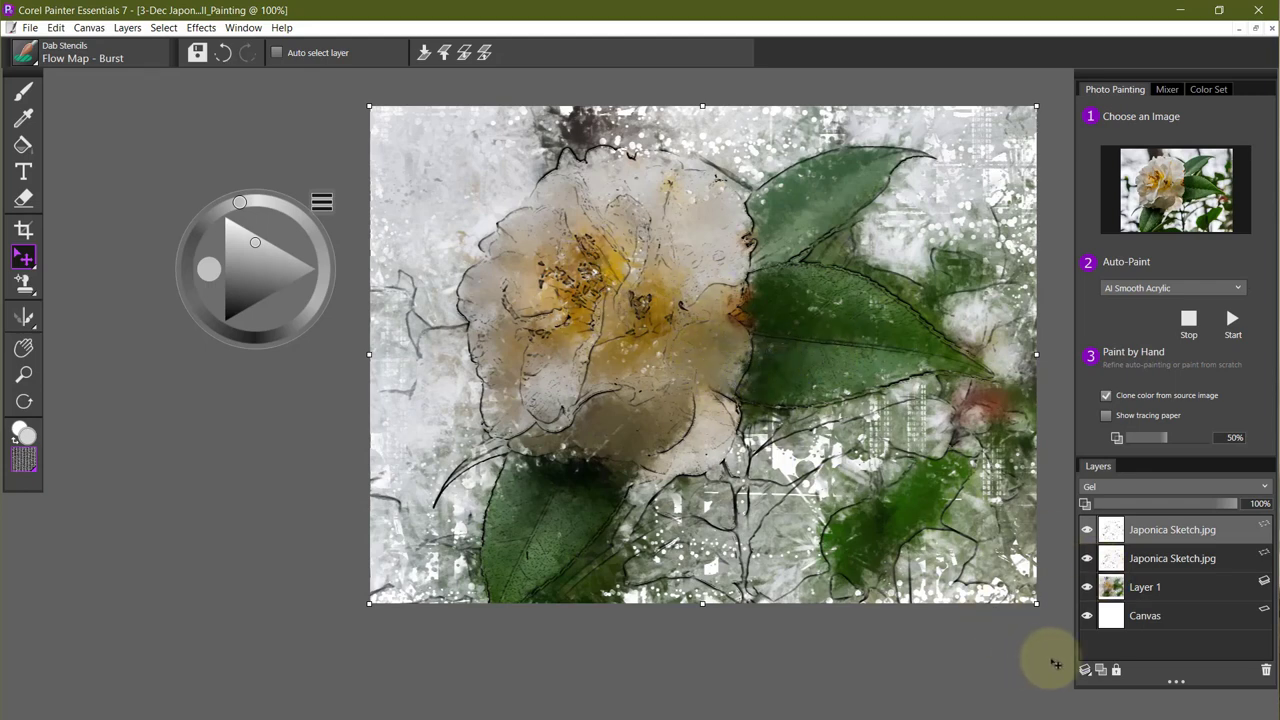
Add a new empty layer and turn off clone colour, choosing a darker orange.
click(1102, 672)
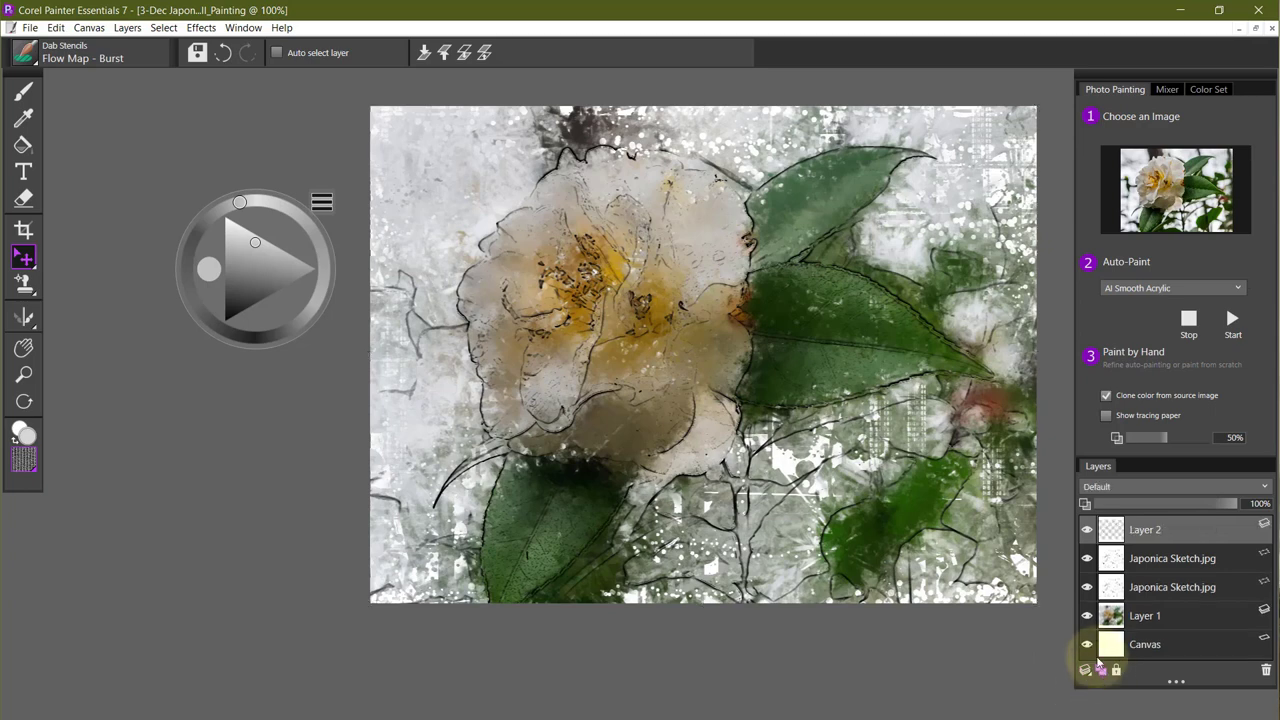
click(1106, 396)
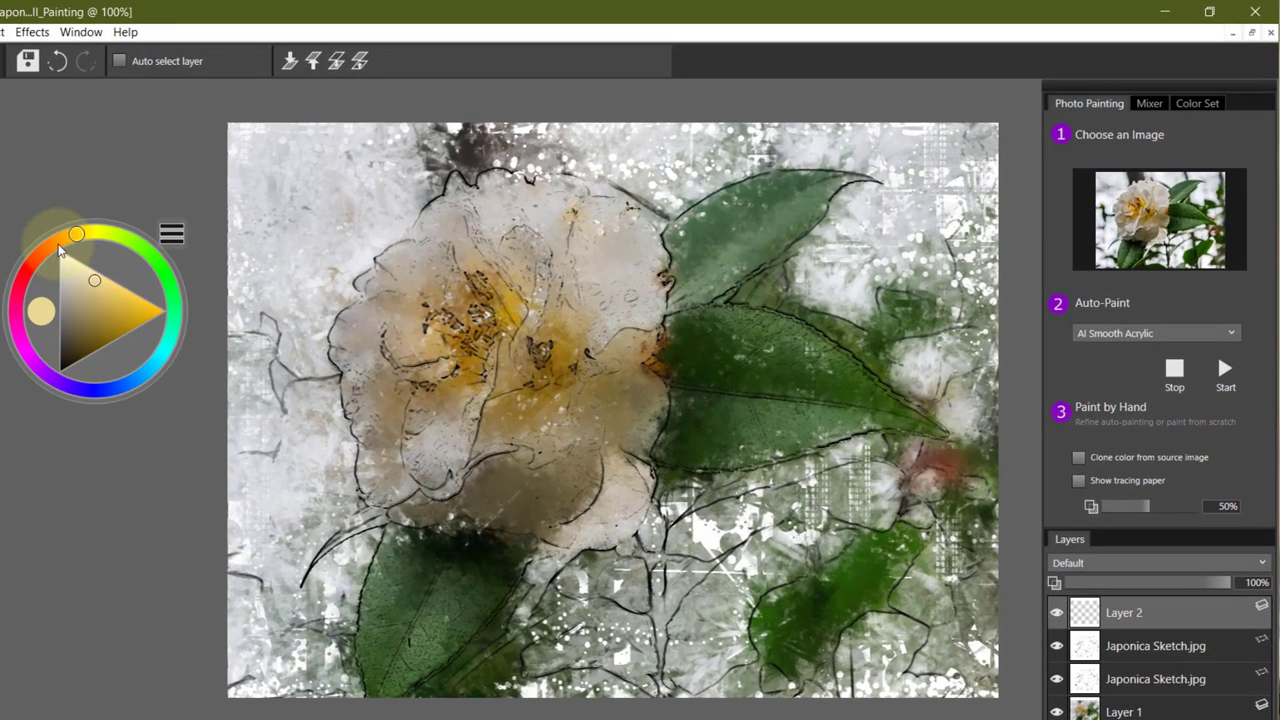
click(219, 216)
click(104, 284)
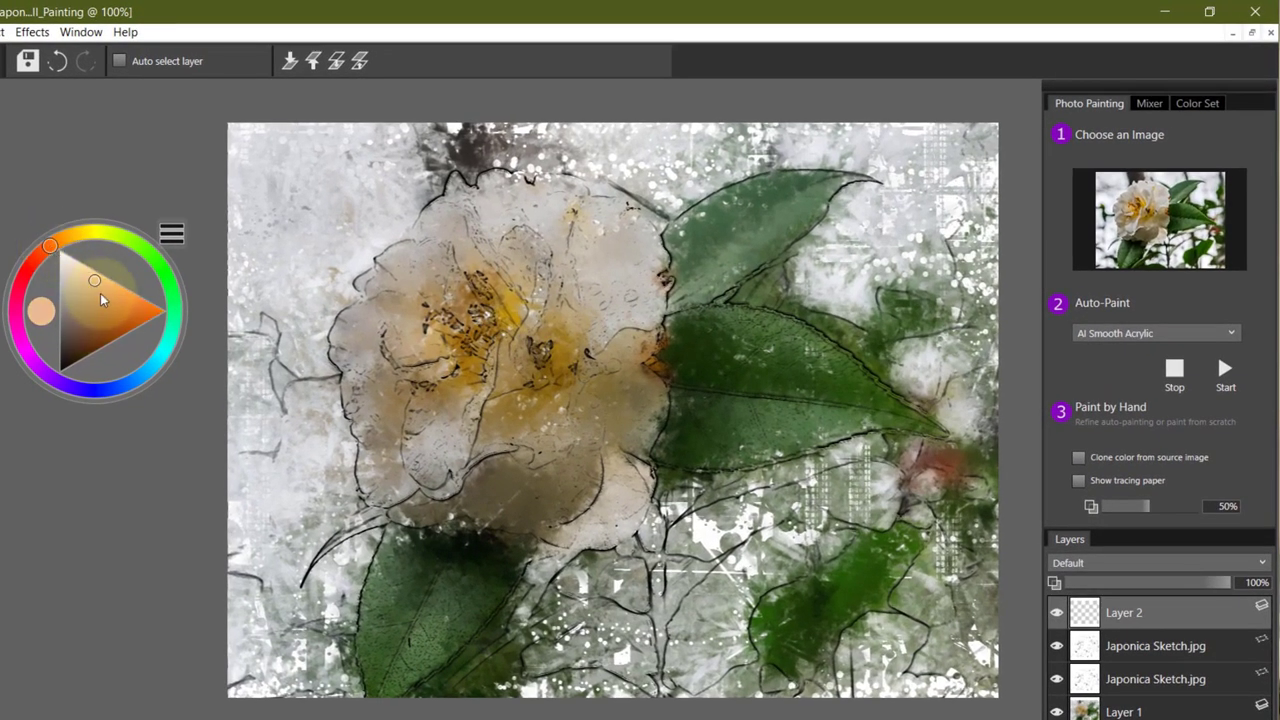
click(122, 311)
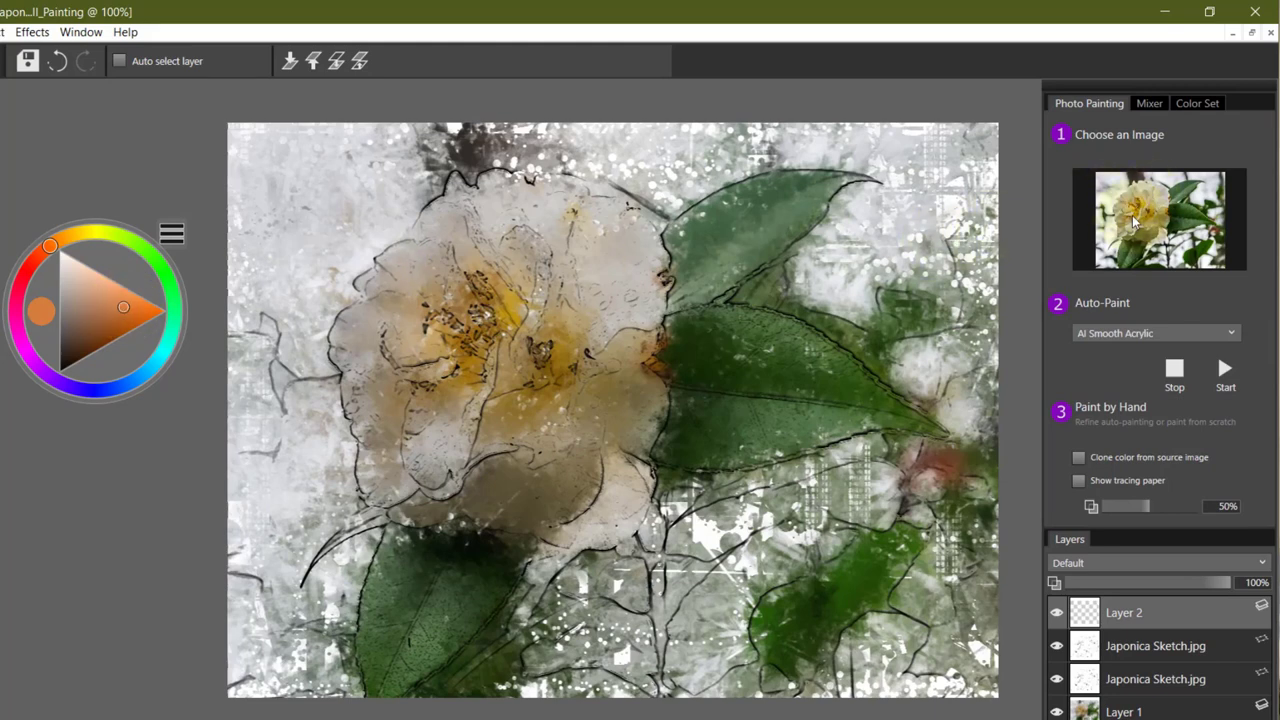
Paint orange Dab Stencil strokes across the camellia's centre and the small right bud.
click(398, 690)
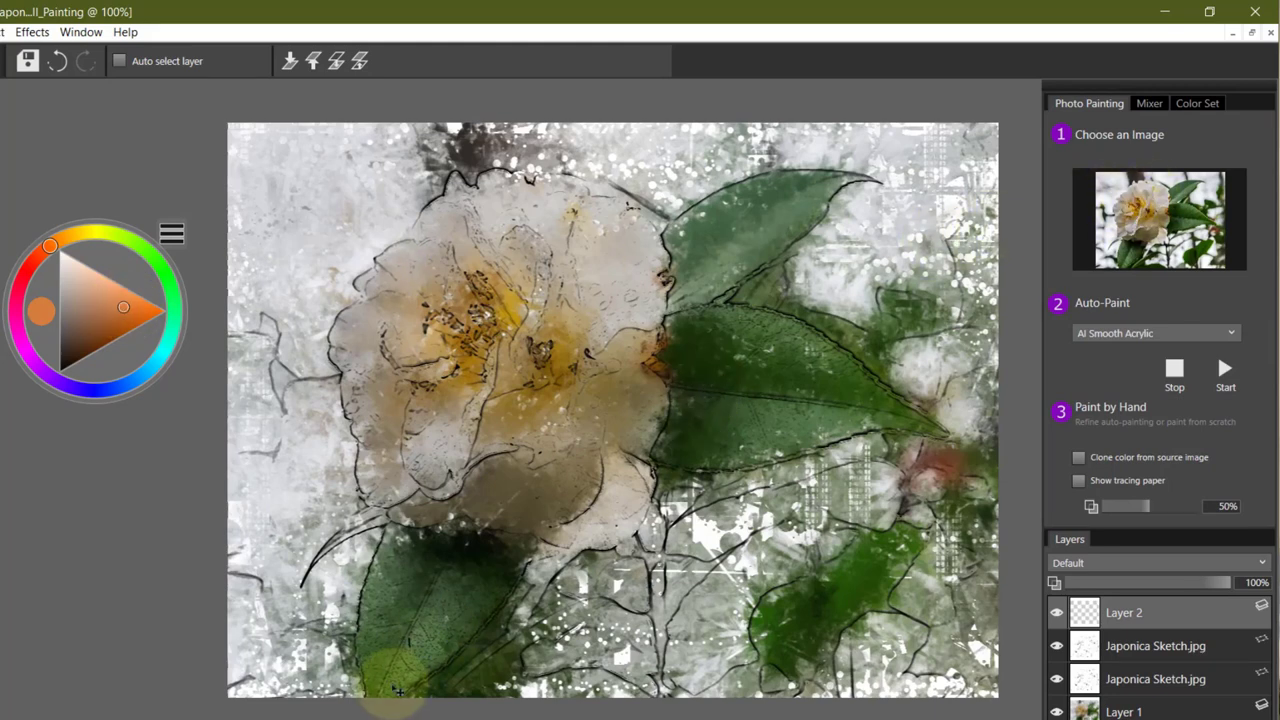
click(513, 312)
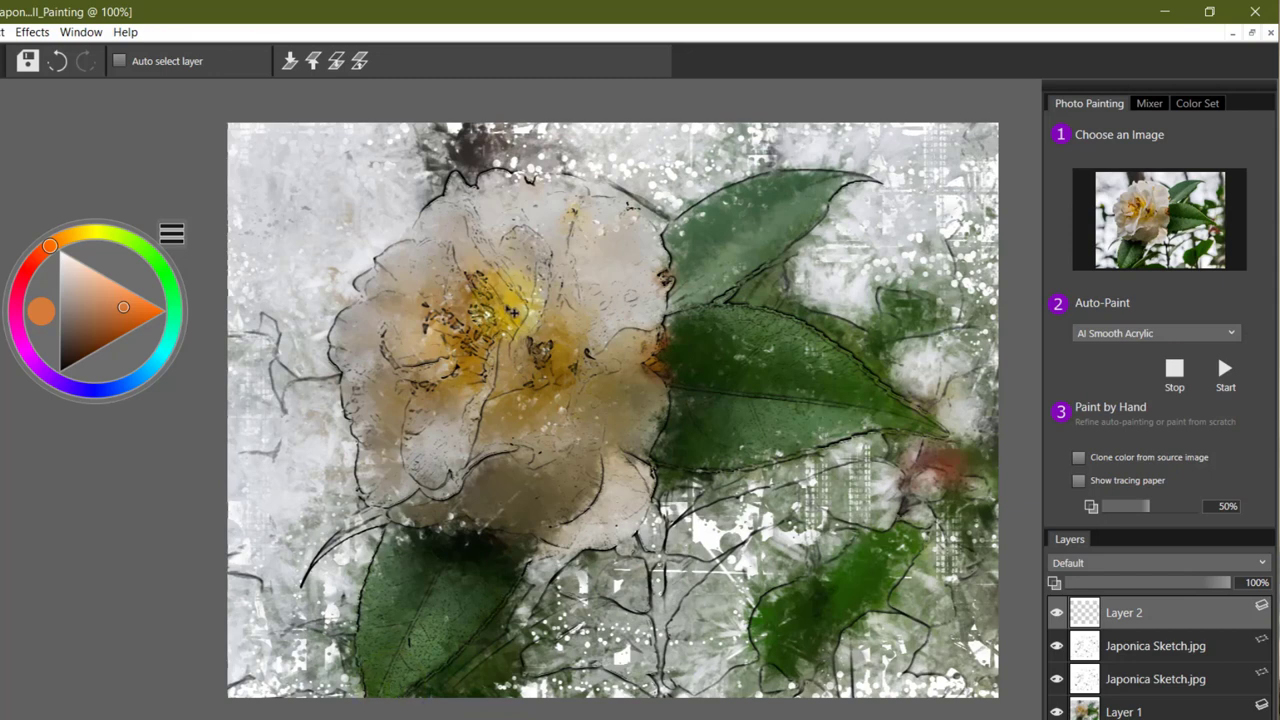
drag(509, 304, 474, 284)
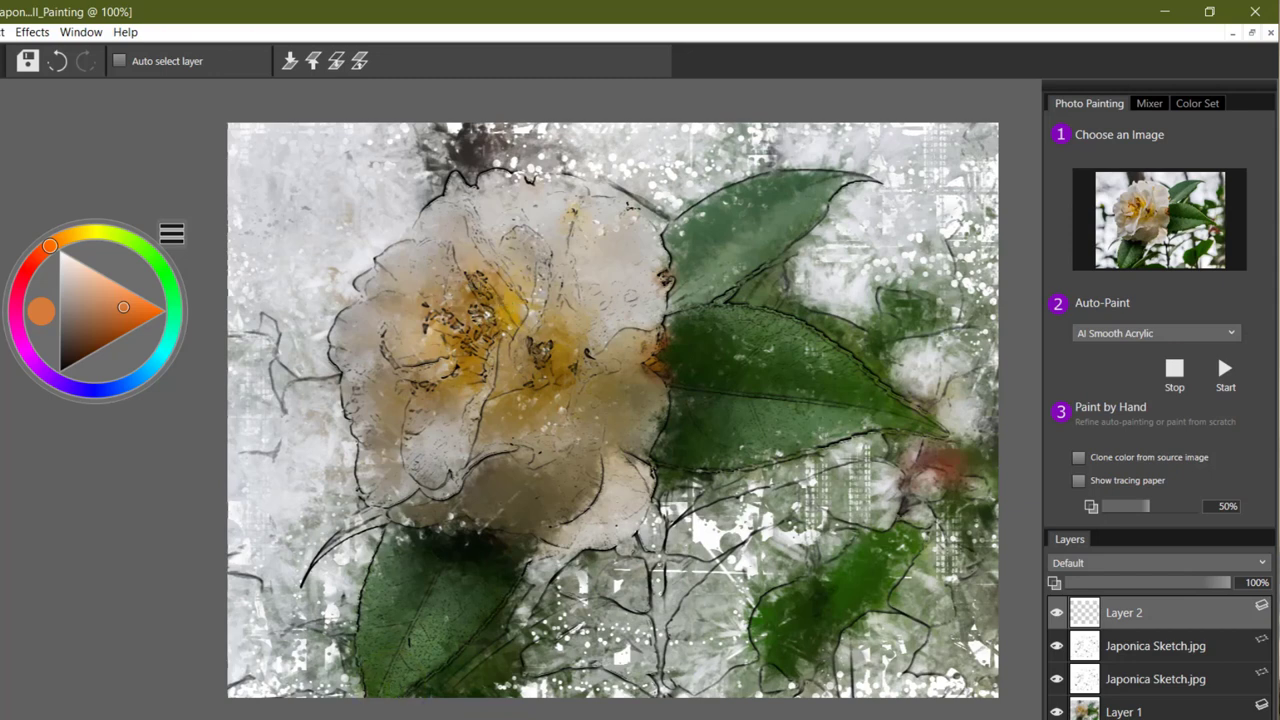
key(b)
click(513, 298)
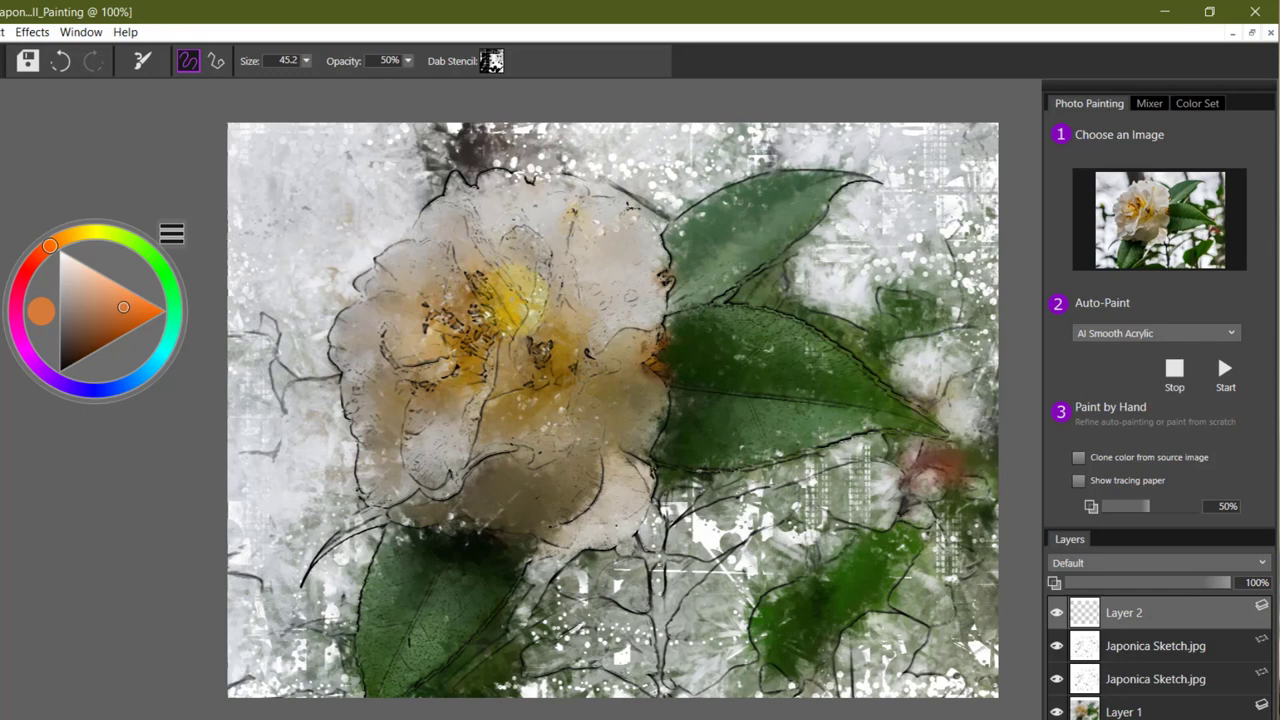
drag(470, 268, 545, 285)
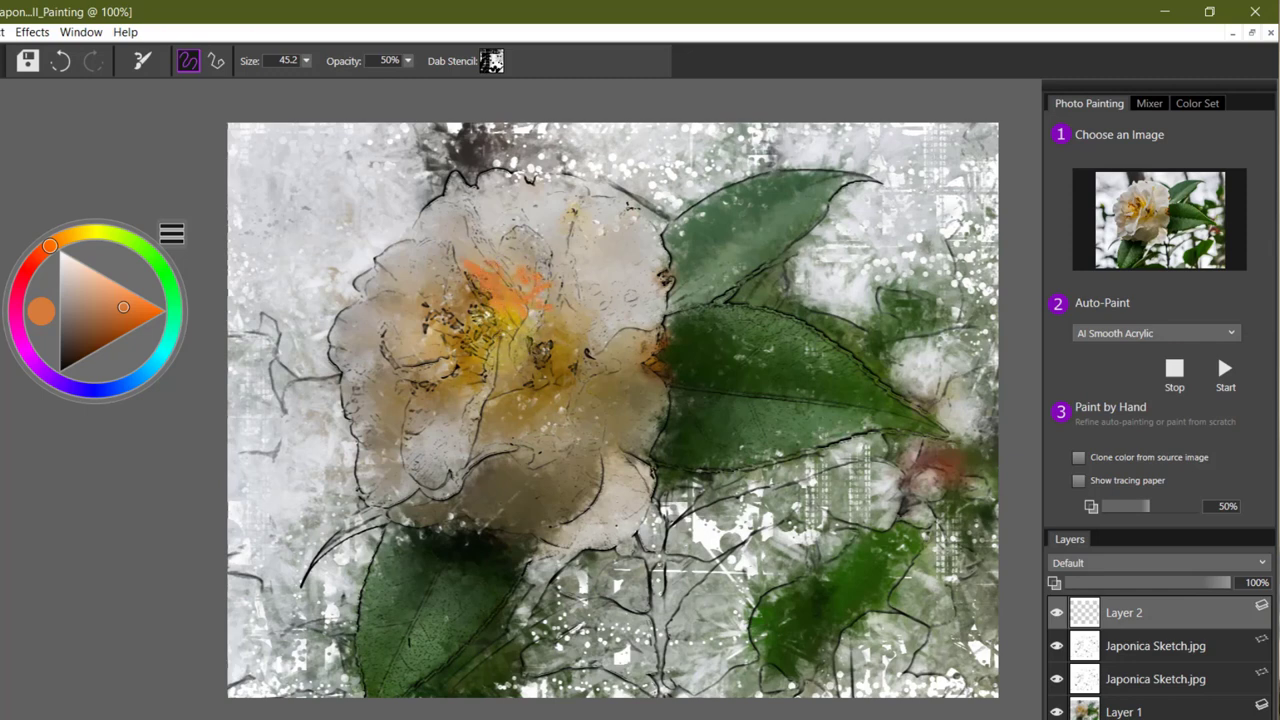
mouse_move(495, 350)
mouse_down()
mouse_move(465, 330)
mouse_move(462, 290)
mouse_move(485, 390)
mouse_move(520, 355)
mouse_move(550, 354)
mouse_move(563, 387)
mouse_move(516, 400)
mouse_move(666, 339)
mouse_move(639, 358)
mouse_move(710, 297)
mouse_move(945, 468)
mouse_move(828, 493)
mouse_move(728, 542)
mouse_move(533, 382)
mouse_move(506, 428)
mouse_move(582, 342)
mouse_up()
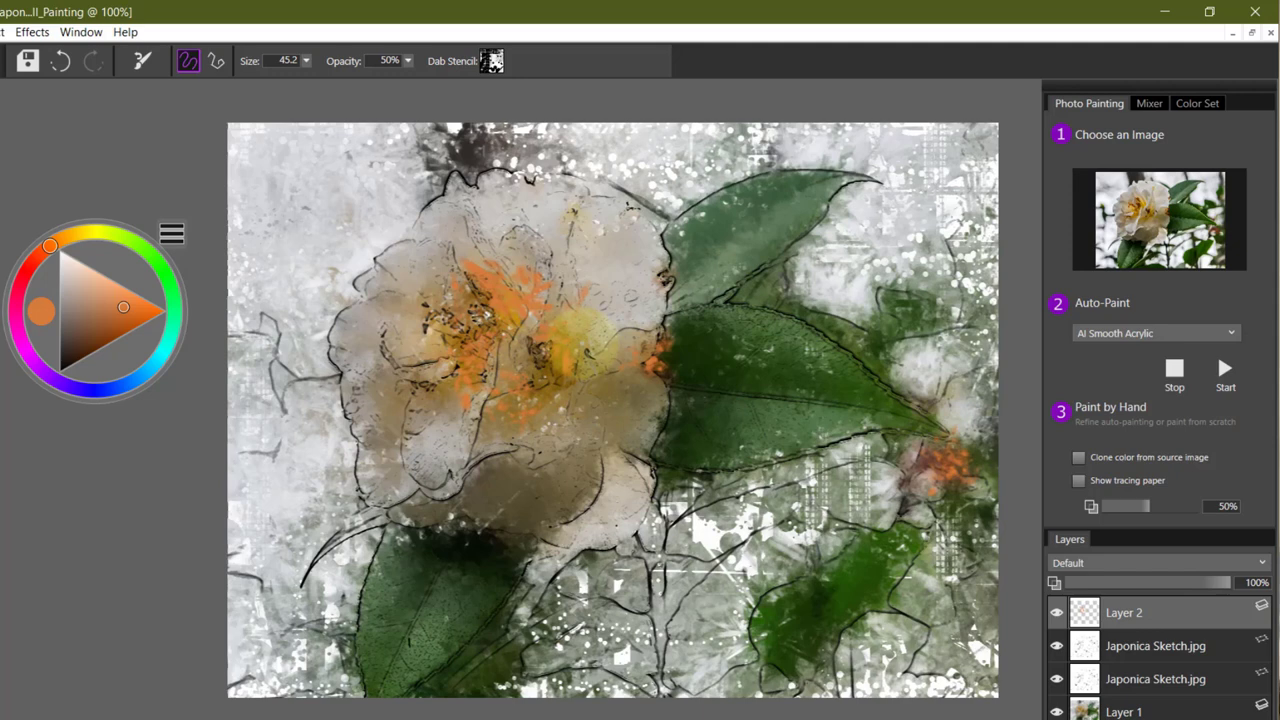
click(114, 231)
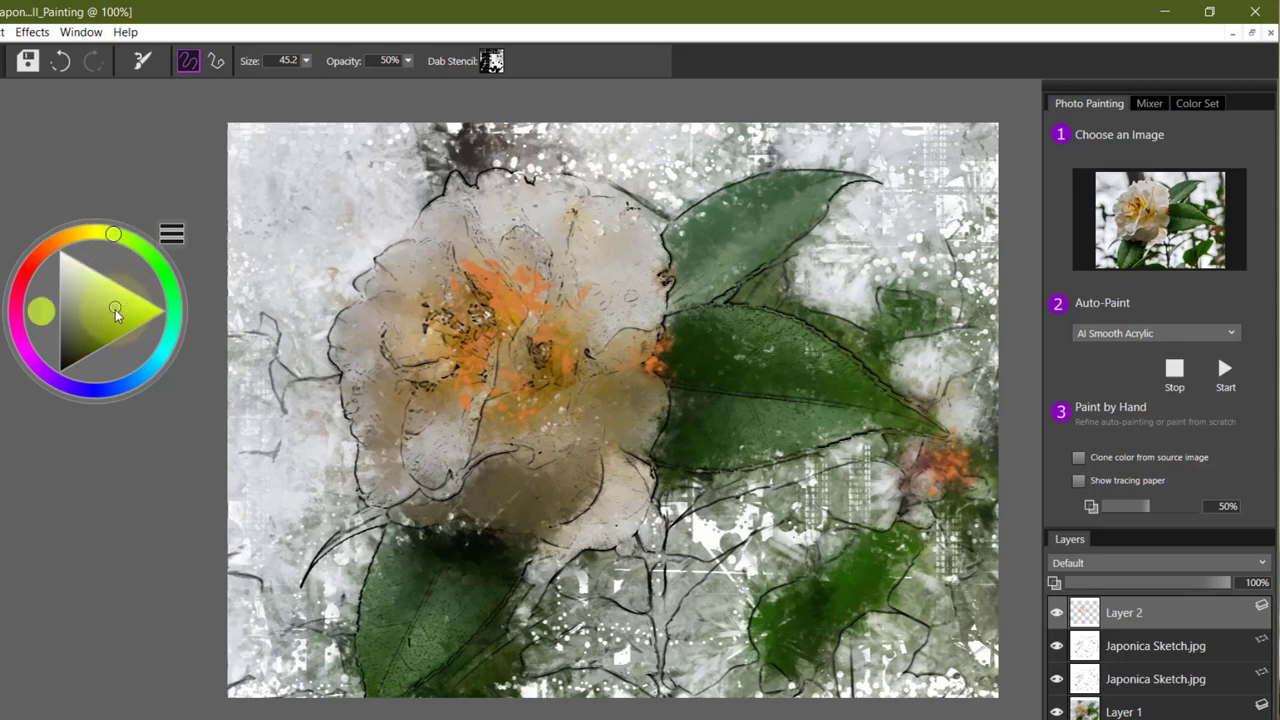
Dab darker yellow-green over the lower-left leaf, then stroke pale cyan across the upper leaf.
click(112, 311)
mouse_move(391, 585)
mouse_down()
mouse_move(393, 598)
mouse_move(393, 555)
mouse_move(404, 596)
mouse_move(388, 635)
mouse_move(414, 584)
mouse_move(757, 428)
mouse_move(800, 415)
mouse_move(870, 425)
mouse_move(750, 430)
mouse_move(765, 450)
mouse_up()
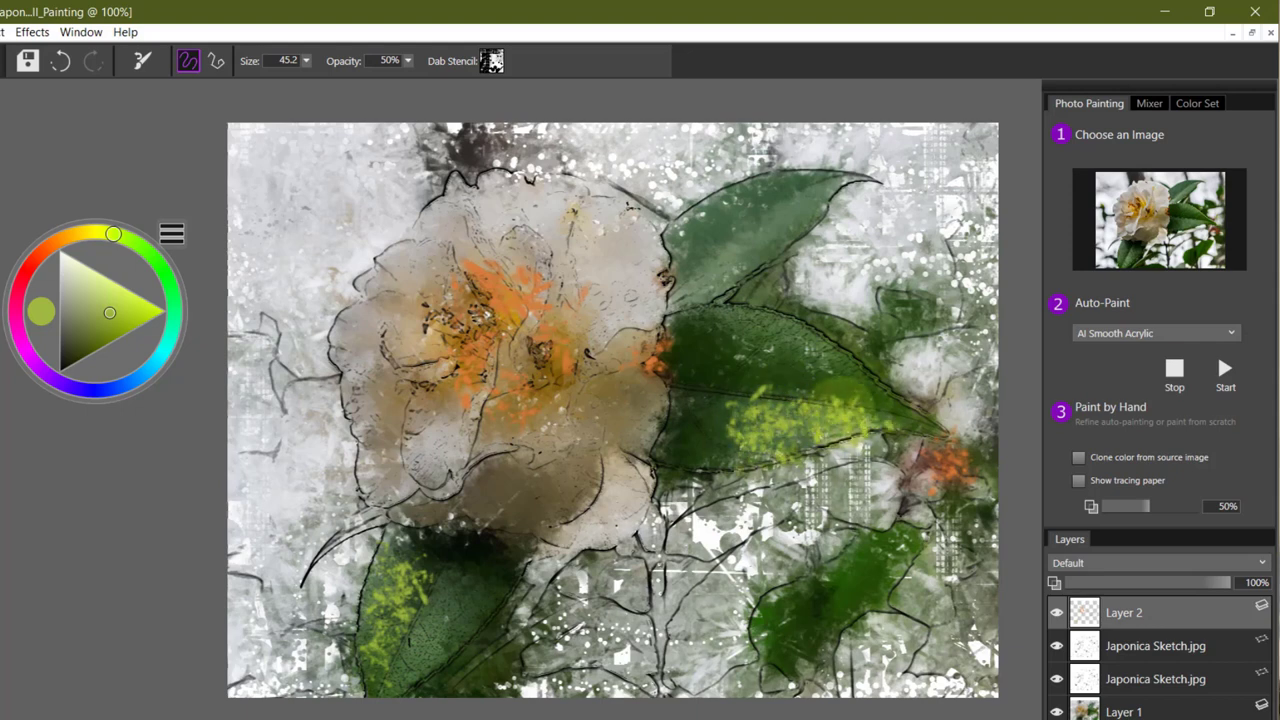
click(168, 341)
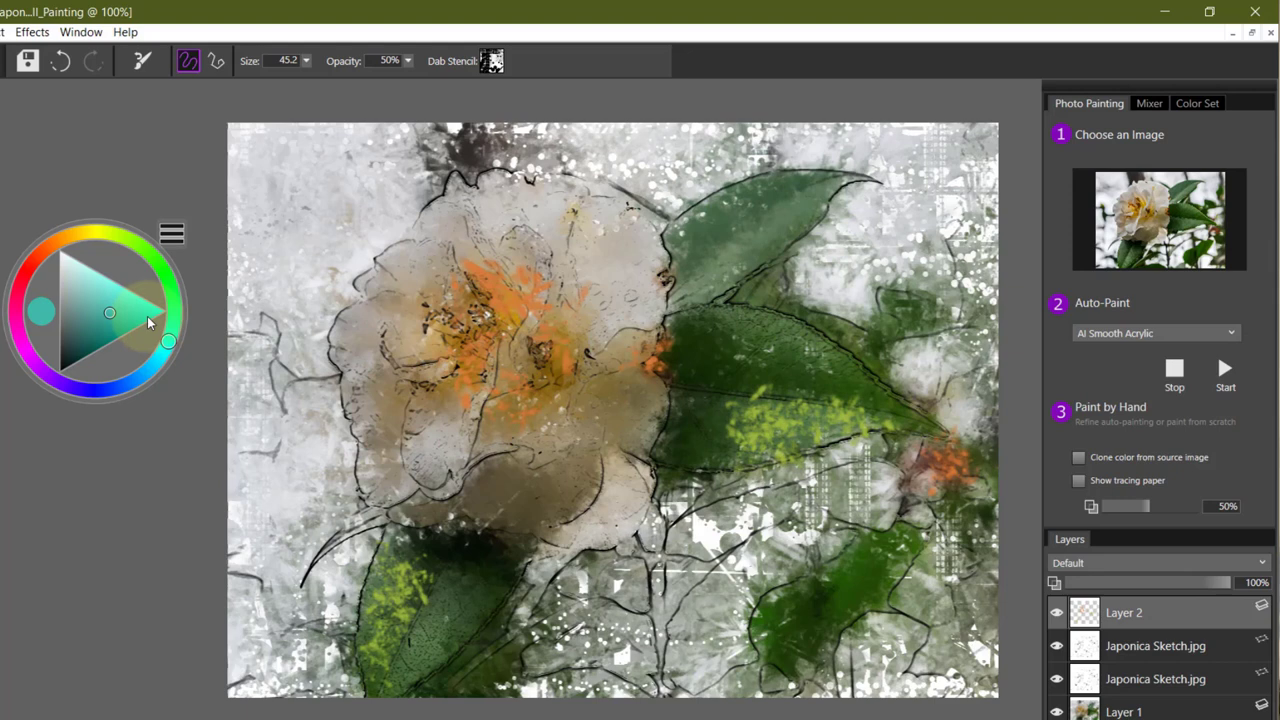
click(76, 281)
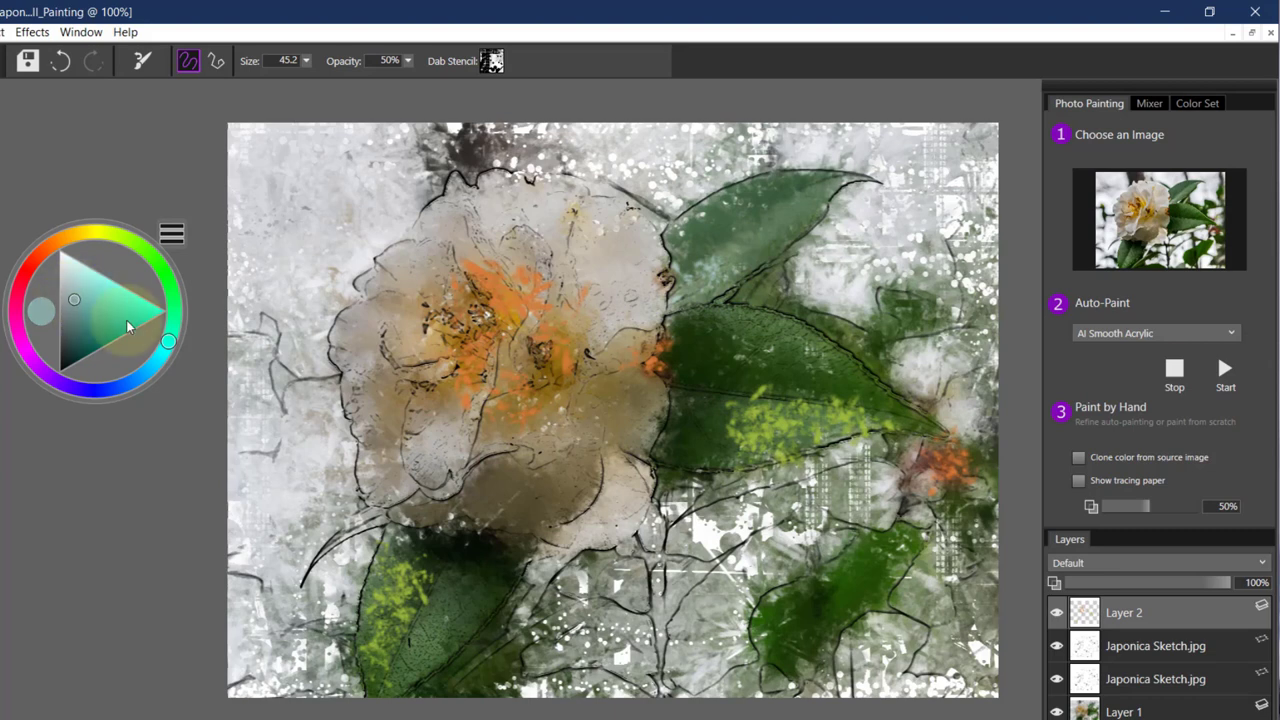
mouse_move(712, 268)
mouse_down()
mouse_move(818, 180)
mouse_move(823, 200)
mouse_move(788, 200)
mouse_move(735, 247)
mouse_up()
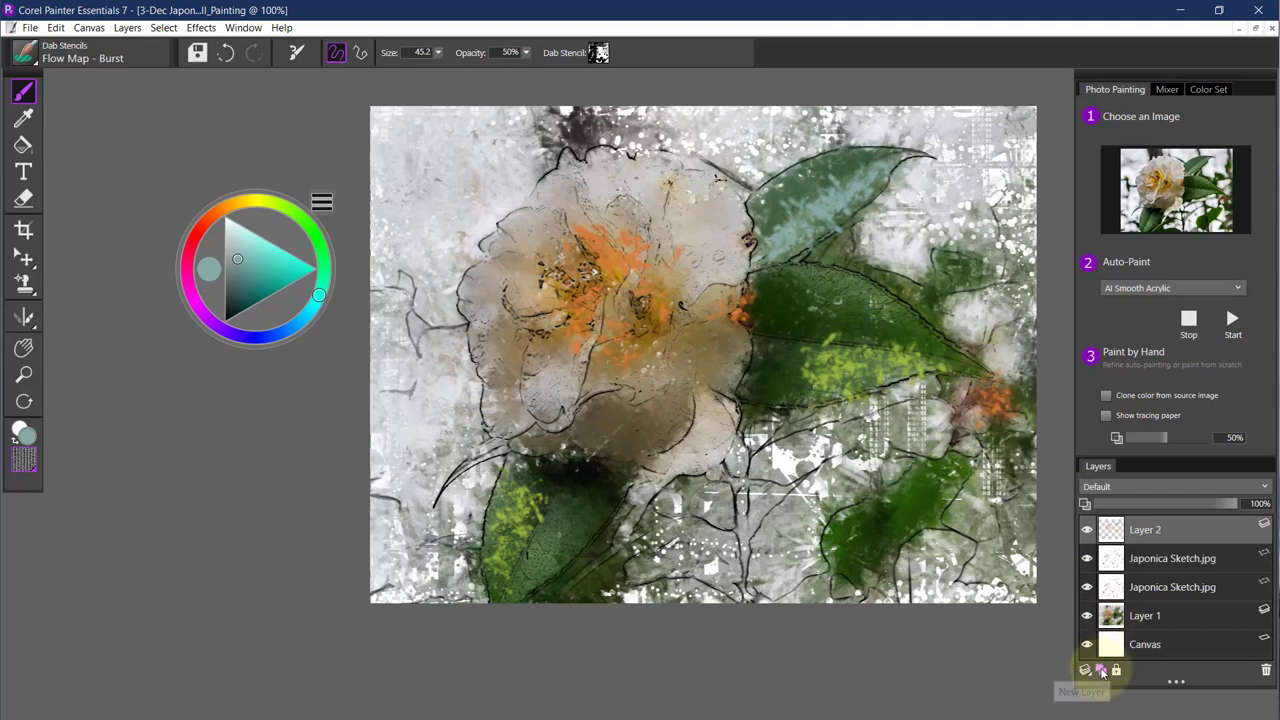
Paint Bucket-fill a new Layer 3 with pale yellow and set its Composite Method to Darken.
click(1101, 670)
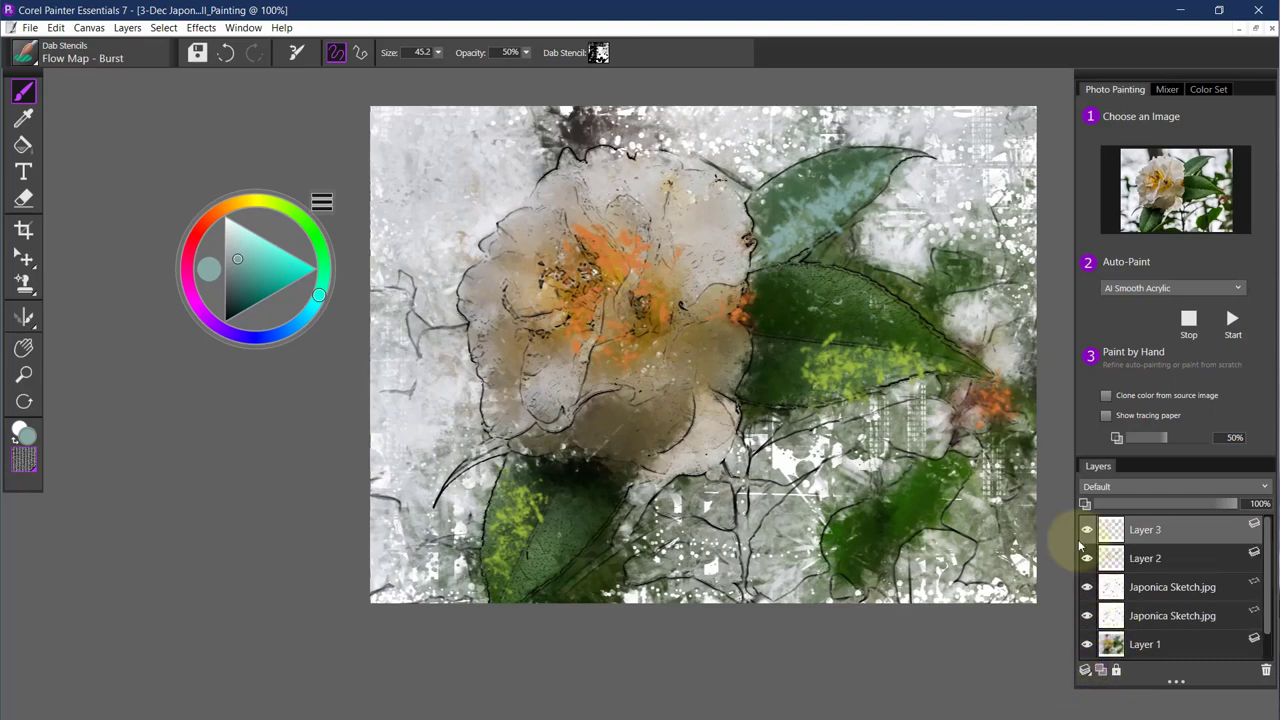
click(250, 208)
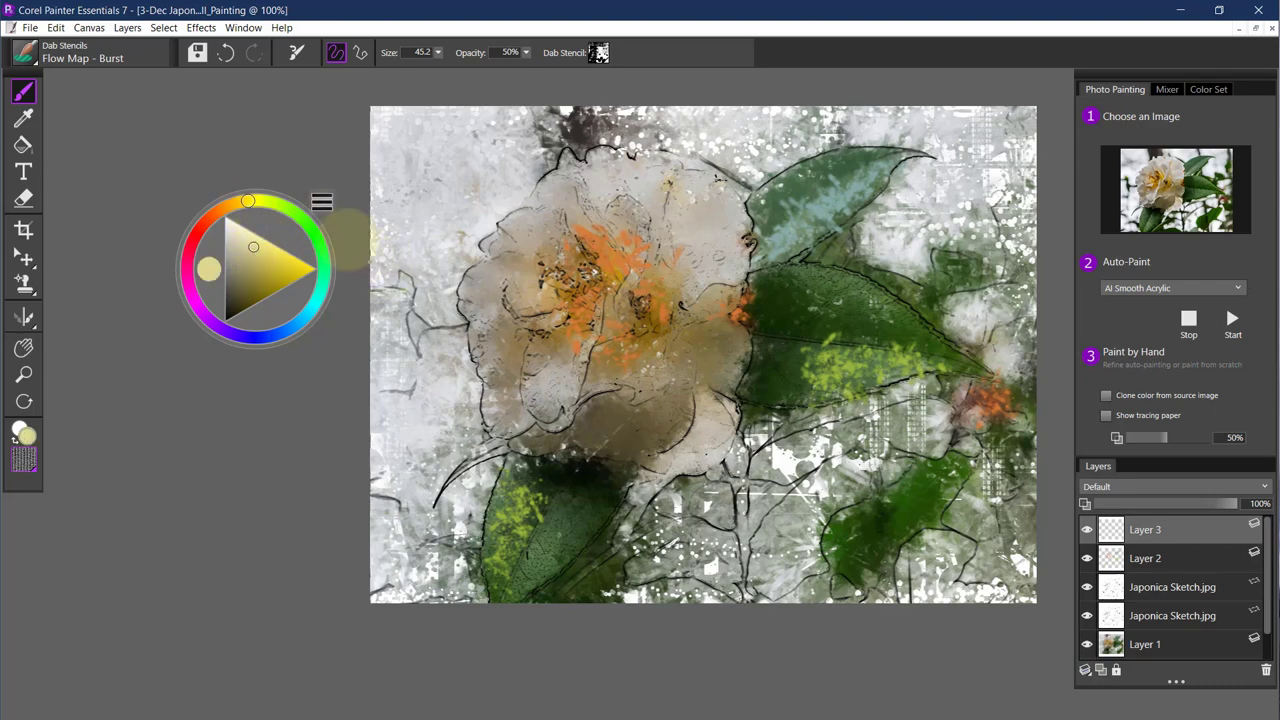
click(24, 147)
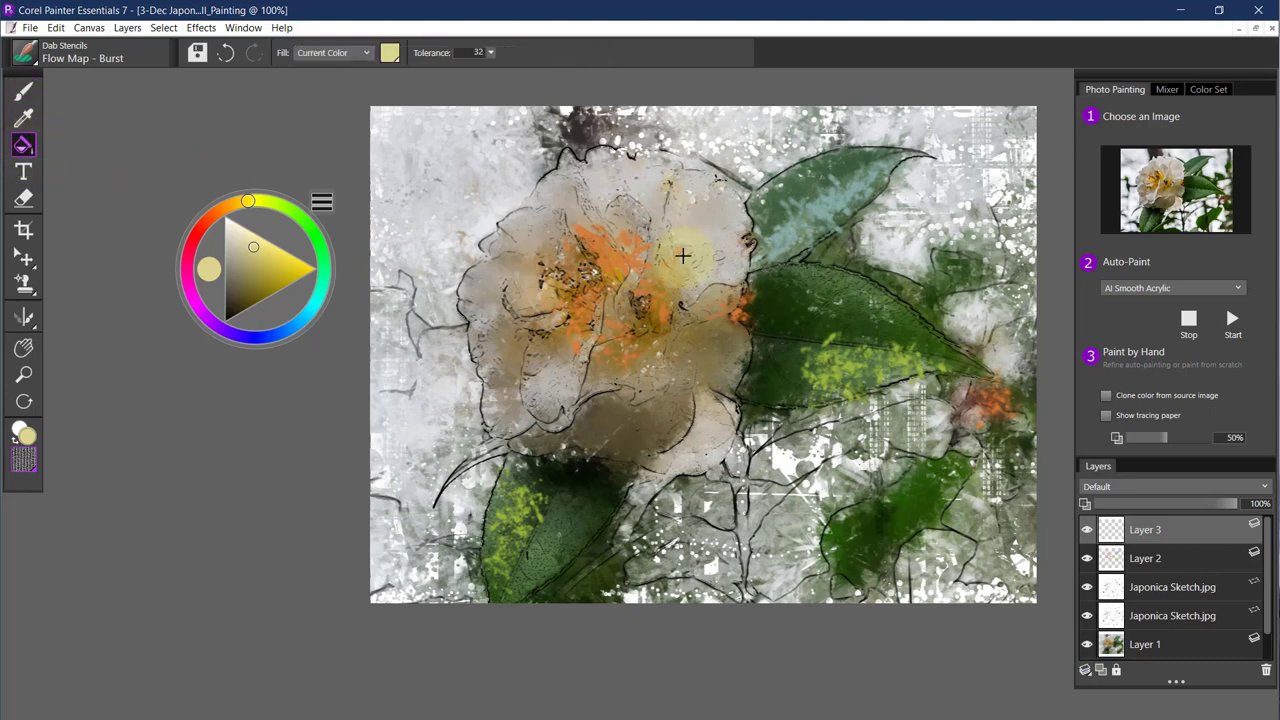
click(682, 256)
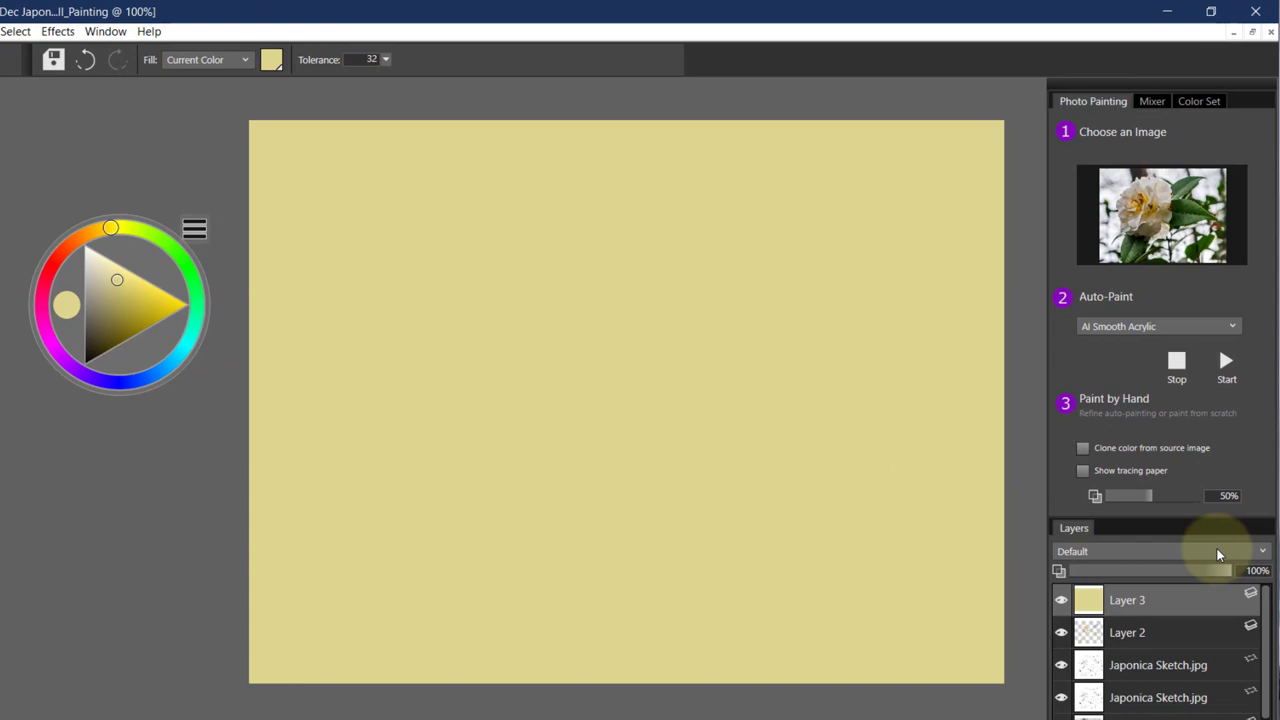
click(1222, 555)
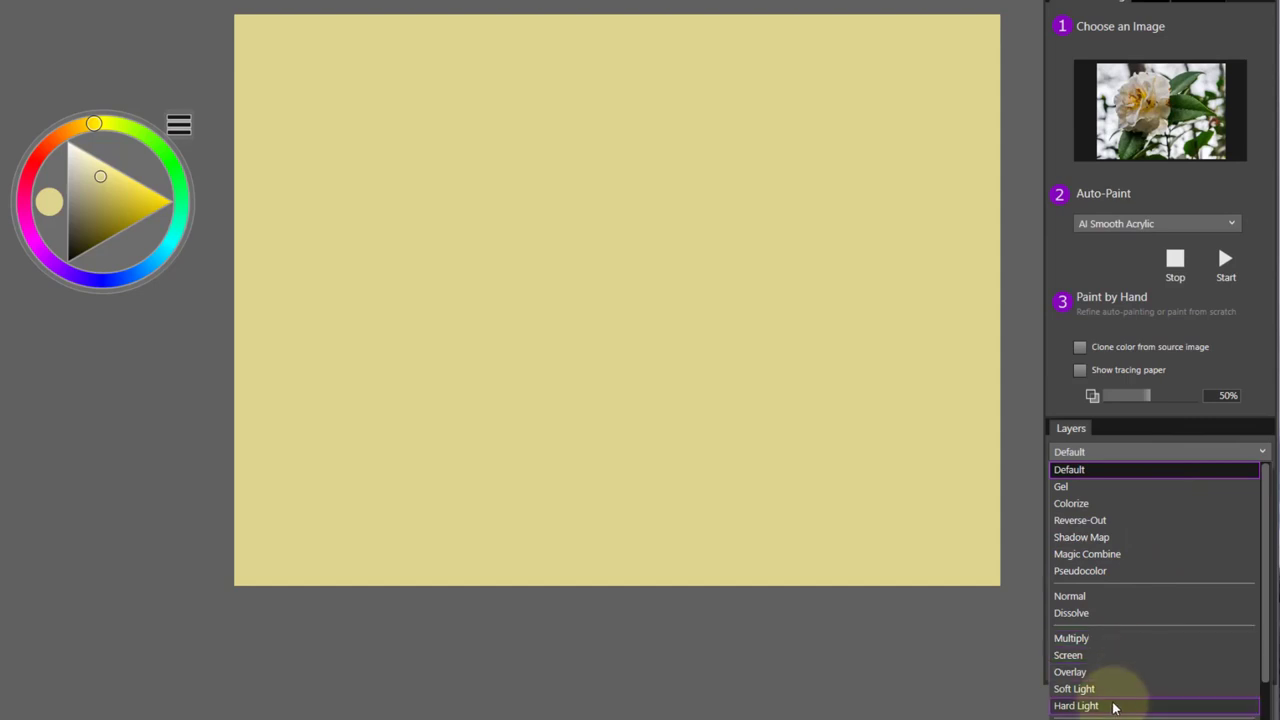
click(1080, 712)
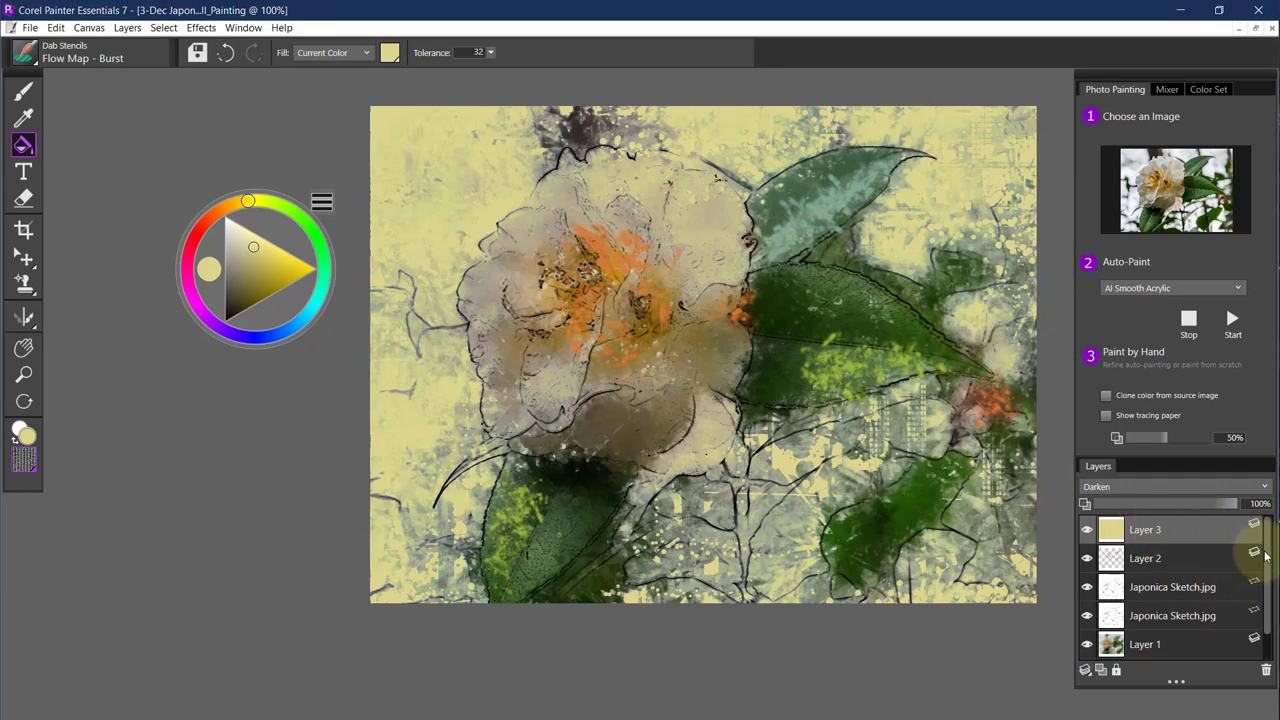
Select Layer 1 and Drop all layers into the Canvas.
drag(1267, 556, 1257, 623)
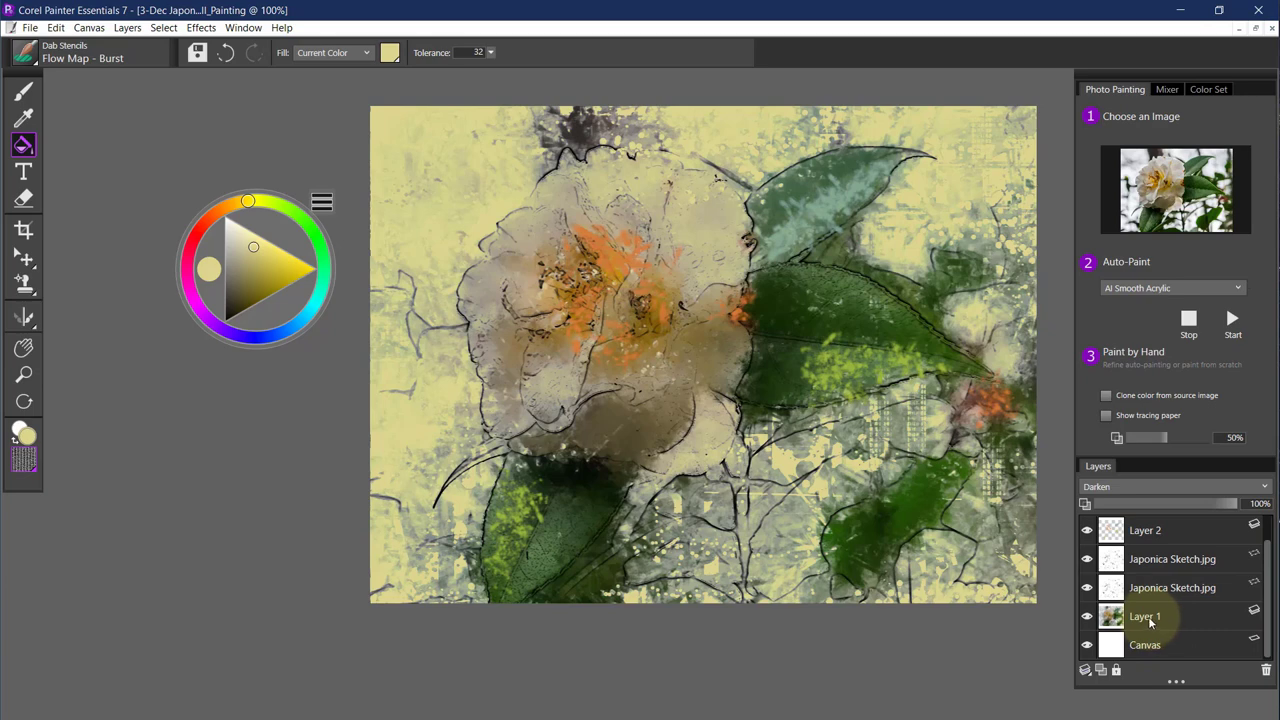
click(1157, 618)
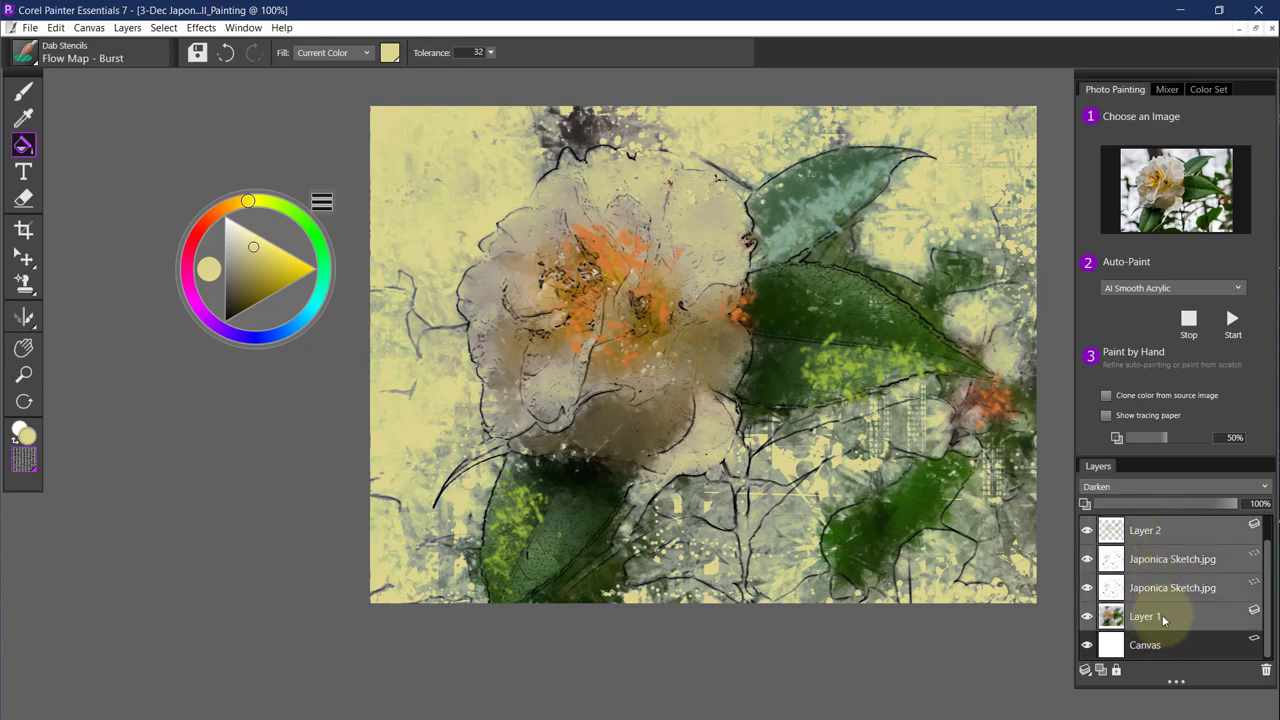
click(1097, 670)
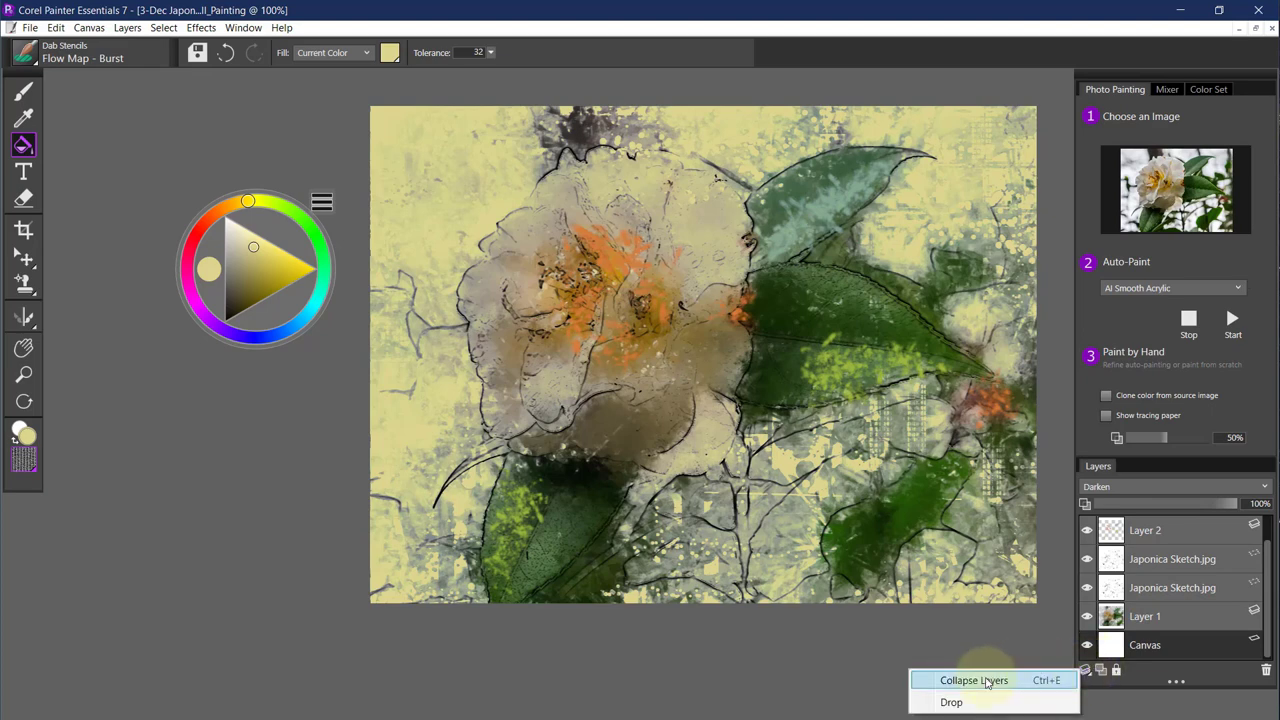
click(951, 703)
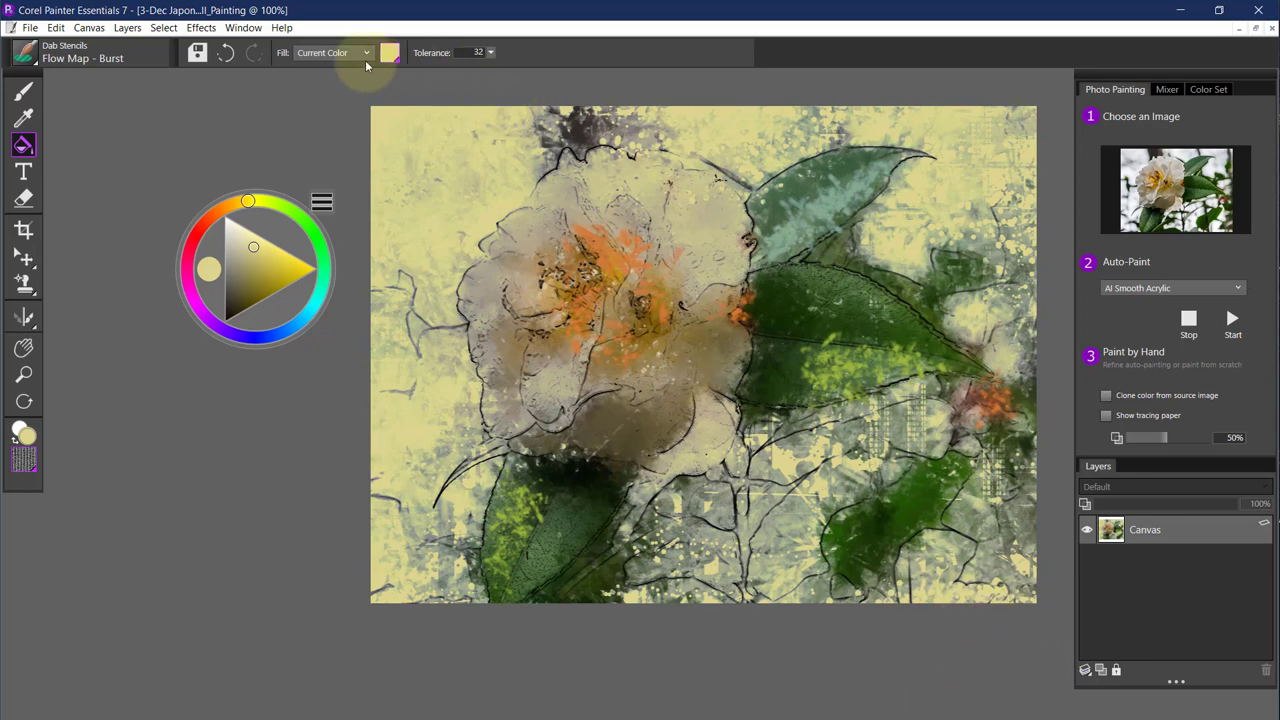
Apply Tonal Control Equalize with Auto Set: black 6.7%, white 81.6%, gamma 50%.
click(197, 30)
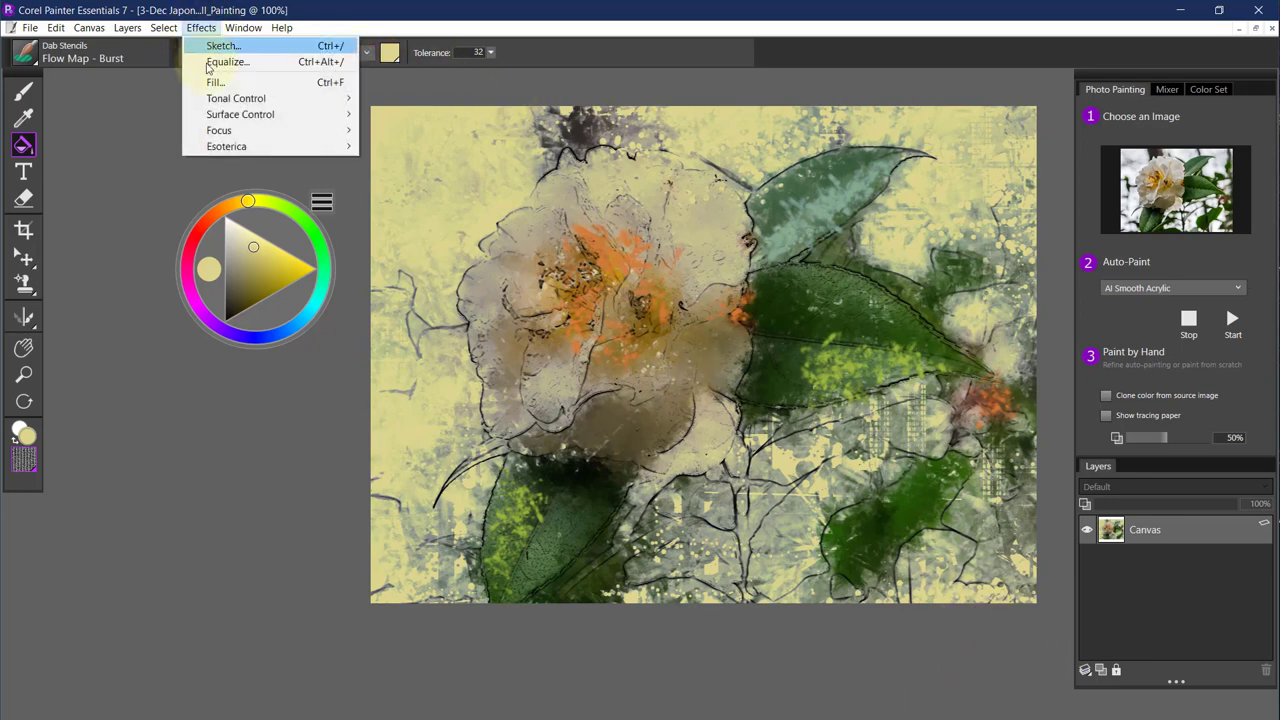
mouse_move(220, 98)
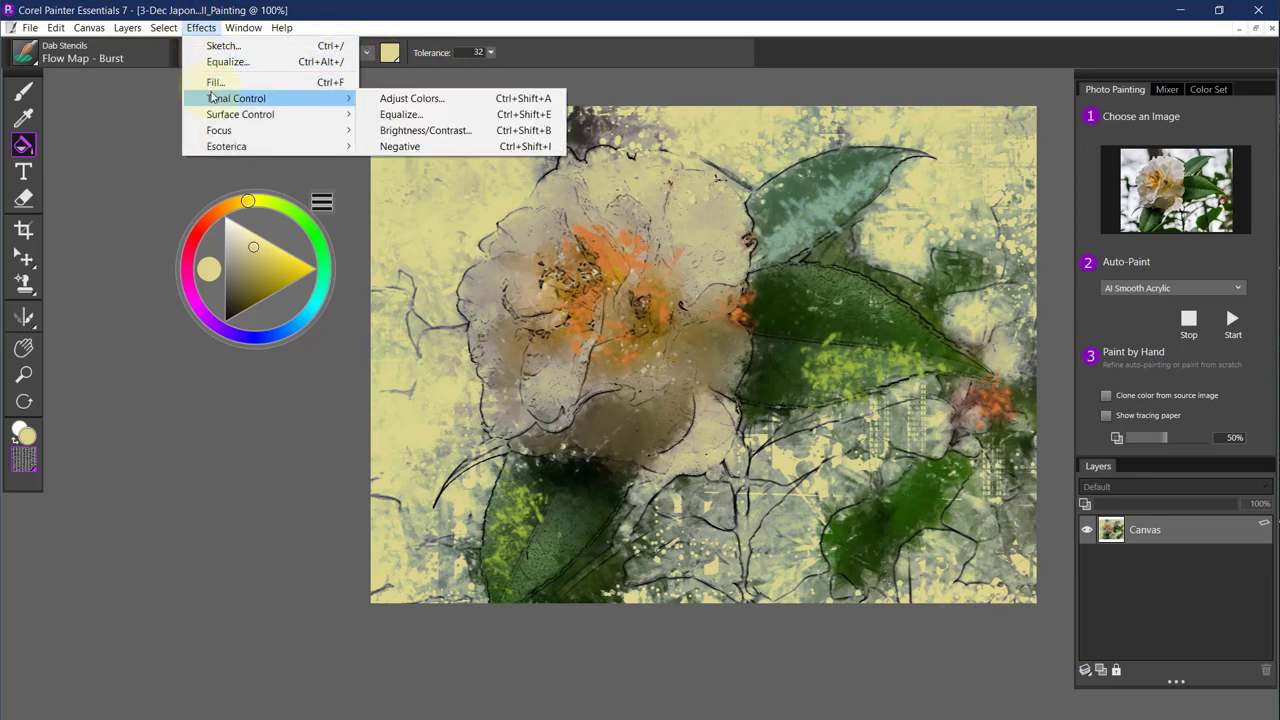
click(400, 114)
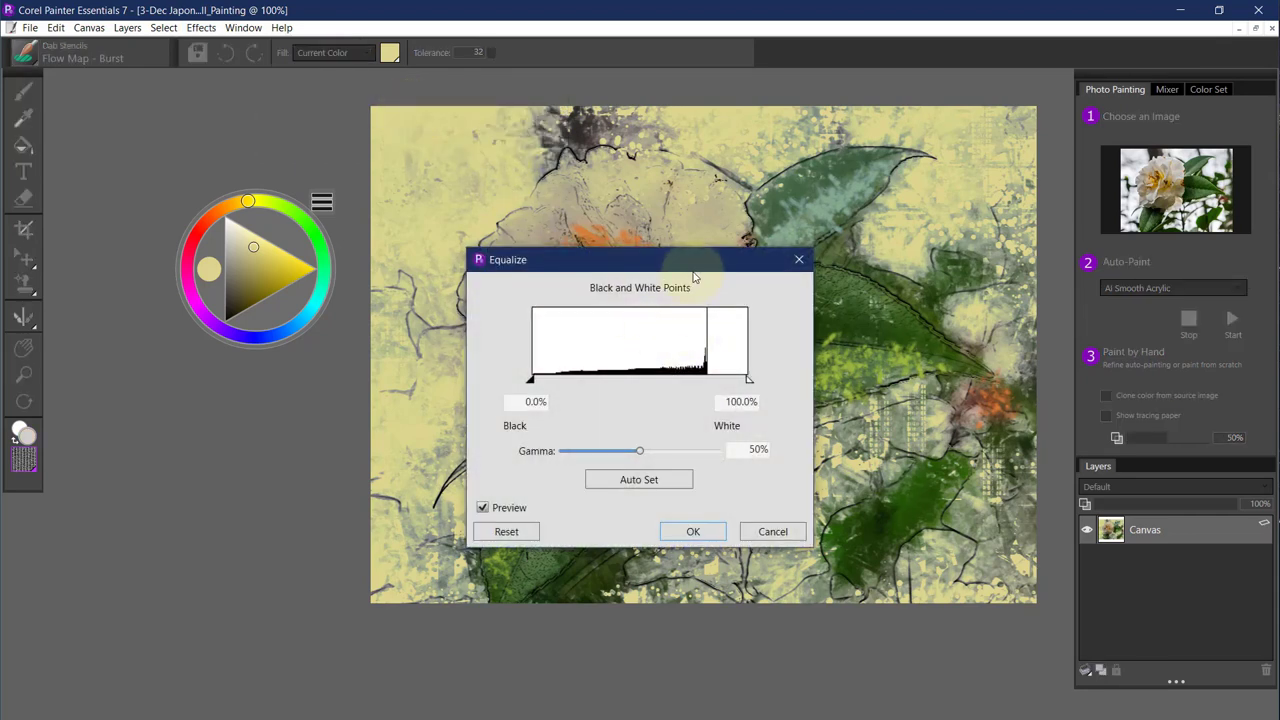
drag(694, 277, 307, 323)
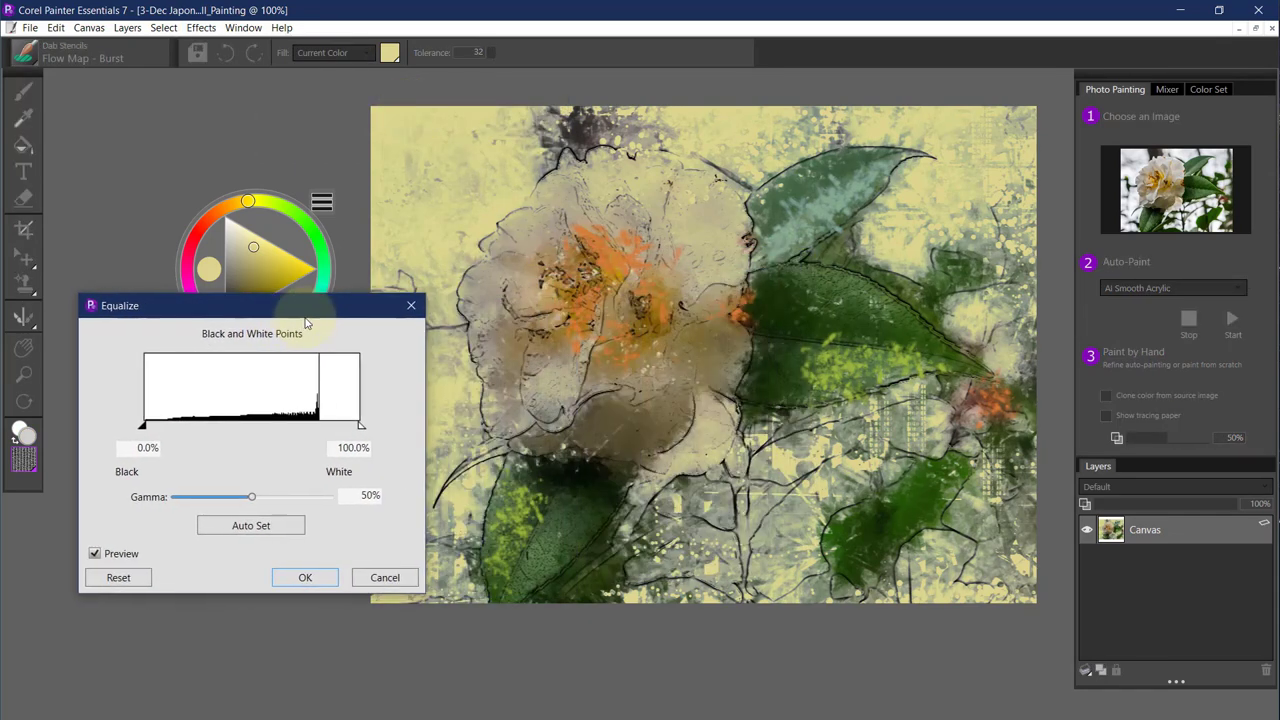
click(249, 527)
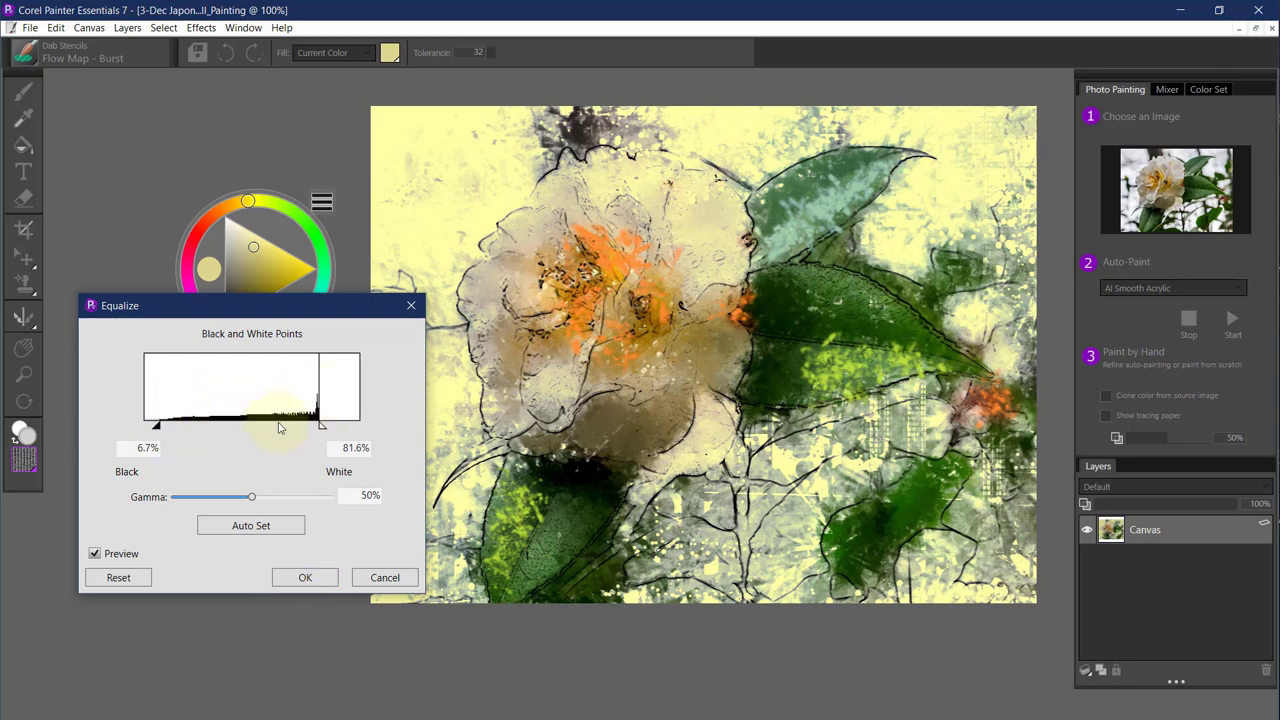
click(305, 578)
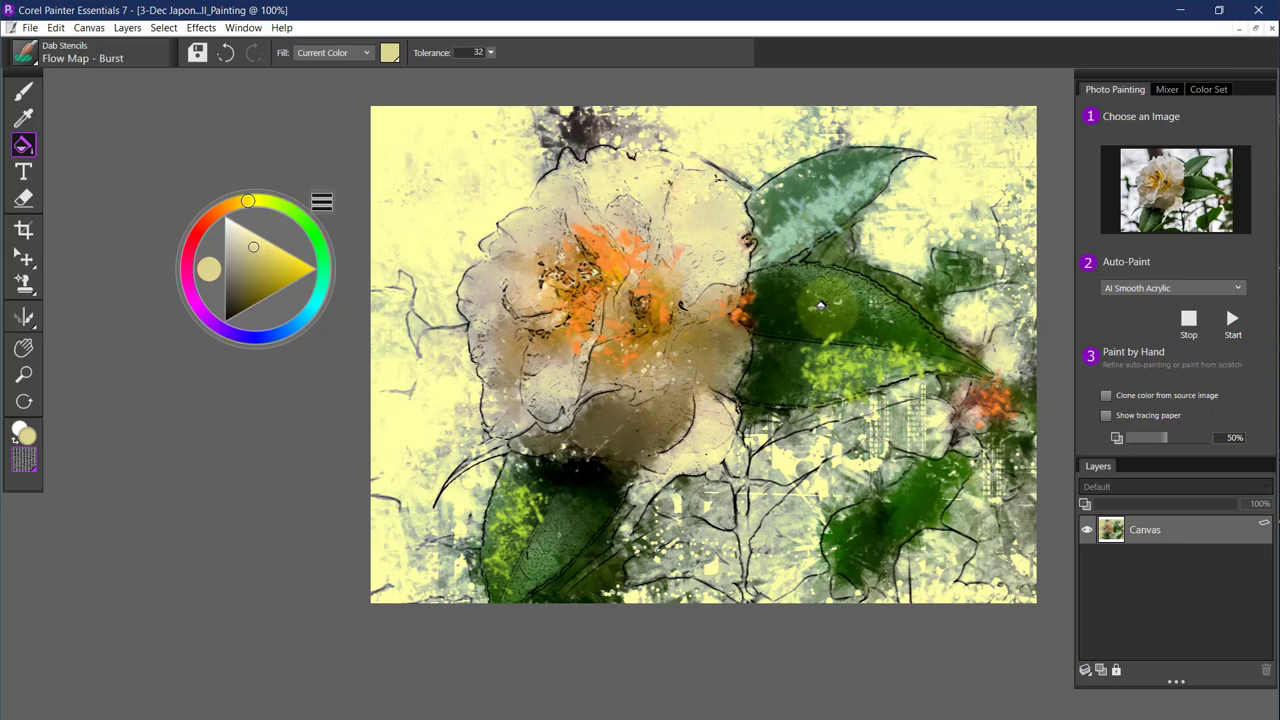